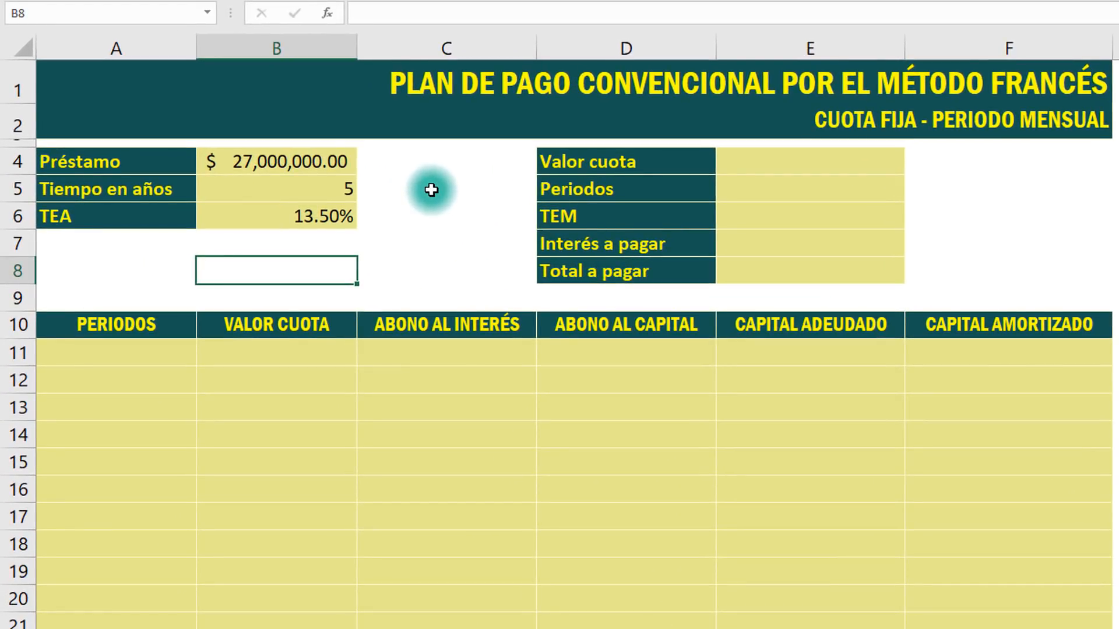
Calculate the number of monthly periods in cell E5 with the formula =B5*12.
{"action": "left_click", "coordinate": [780, 185]}
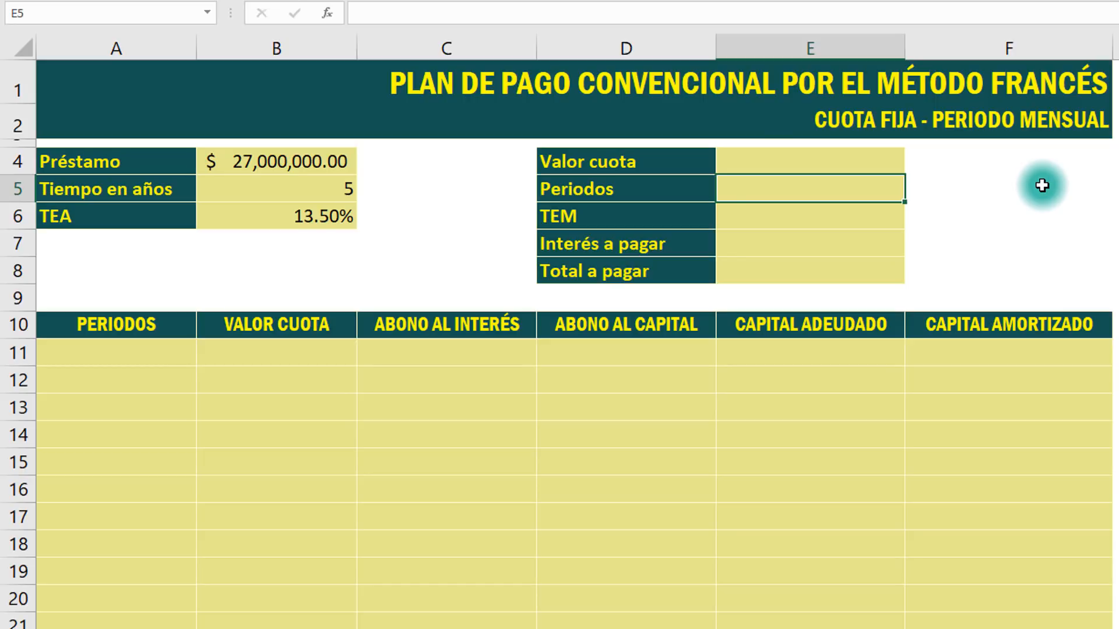
{"action": "type", "text": "="}
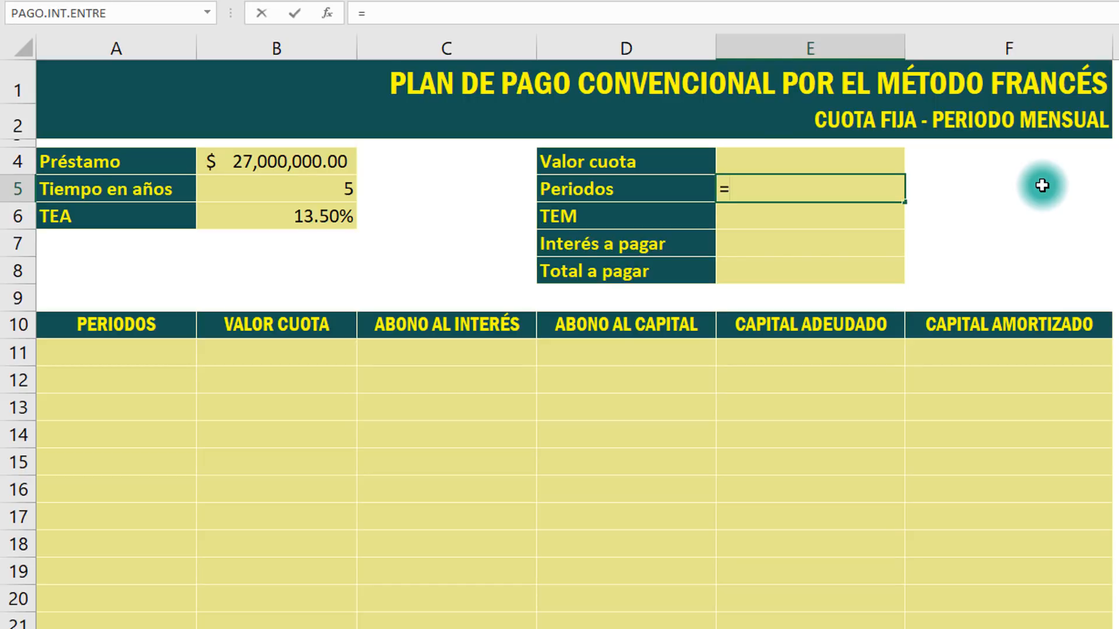
{"action": "left_click", "coordinate": [305, 187]}
{"action": "type", "text": "*12"}
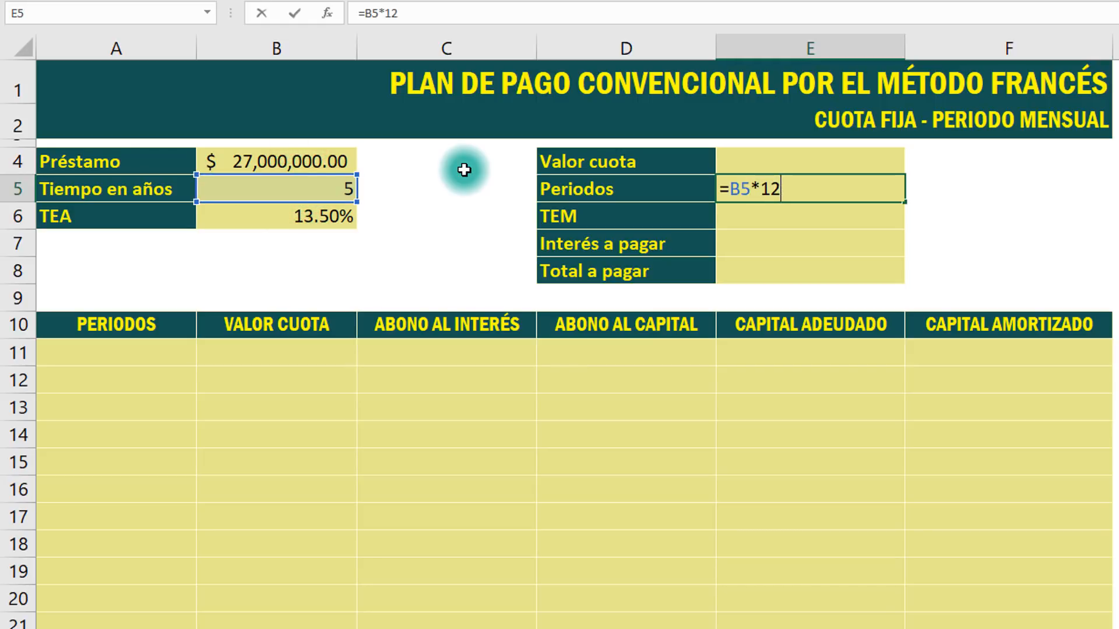
{"action": "key", "text": "ctrl+Return"}
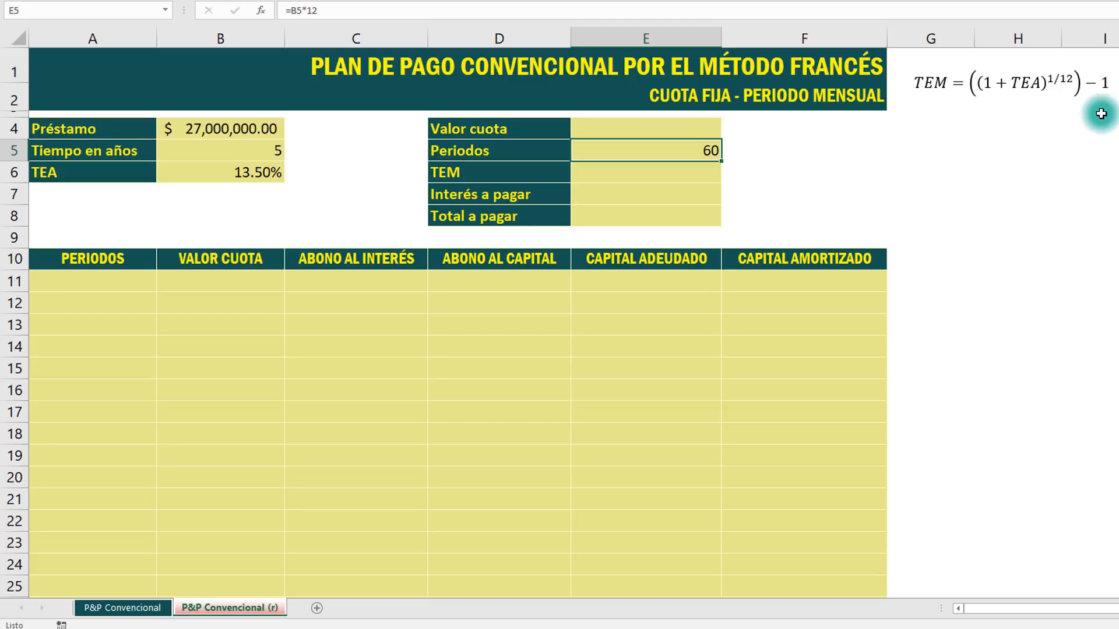
Calculate the monthly effective rate (TEM) in cell E6 with the formula =((1+B6)^(1/12))-1.
{"action": "left_click", "coordinate": [584, 179]}
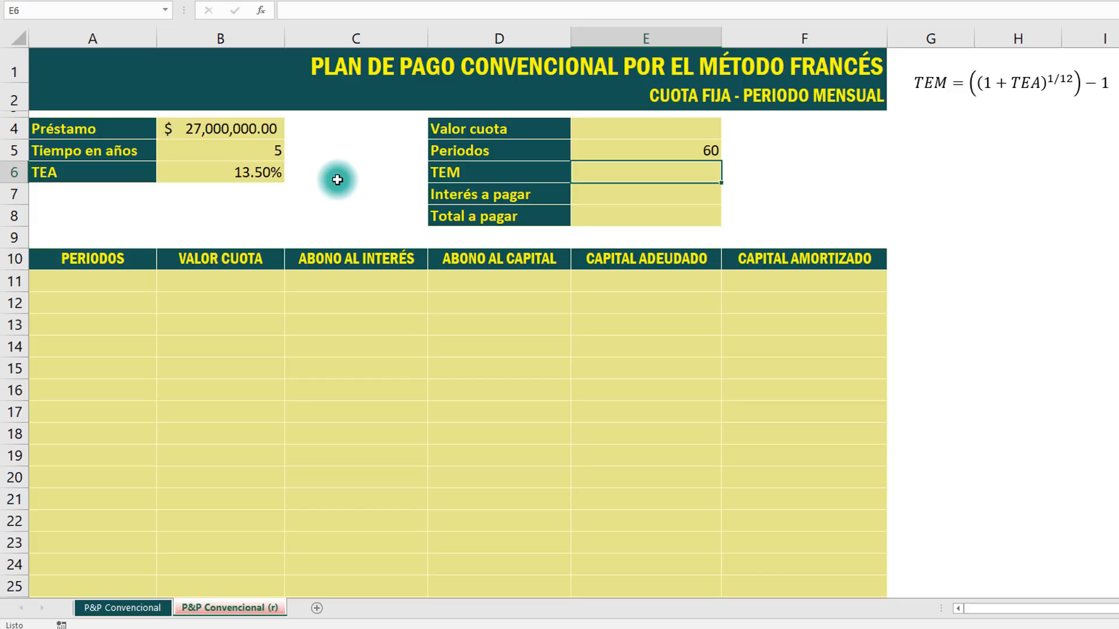
{"action": "type", "text": "=(("}
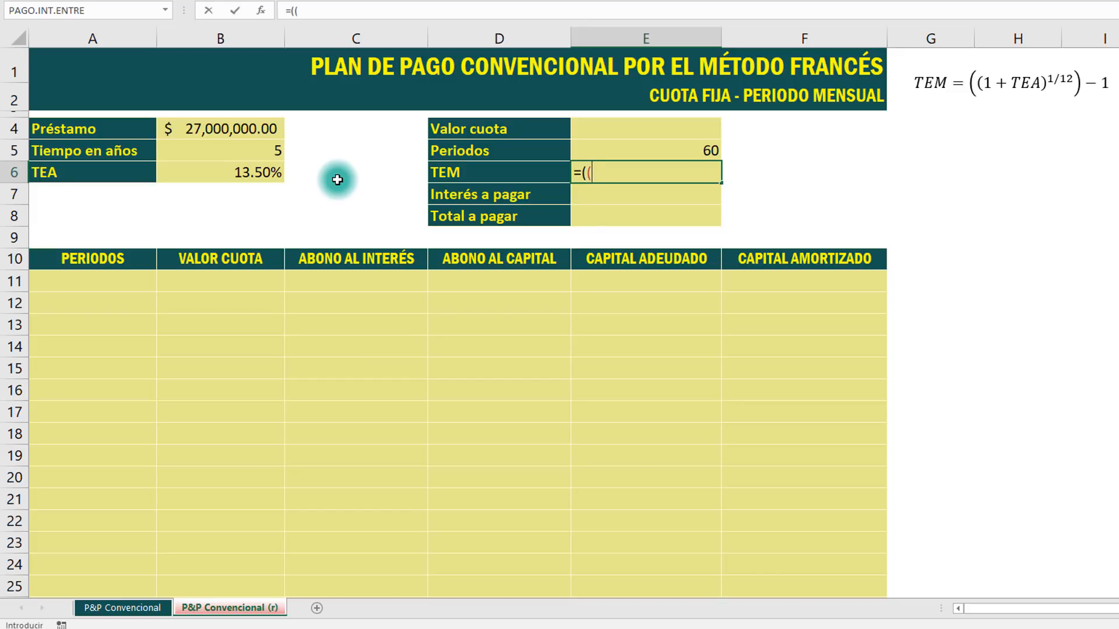
{"action": "type", "text": "1+"}
{"action": "left_click", "coordinate": [261, 174]}
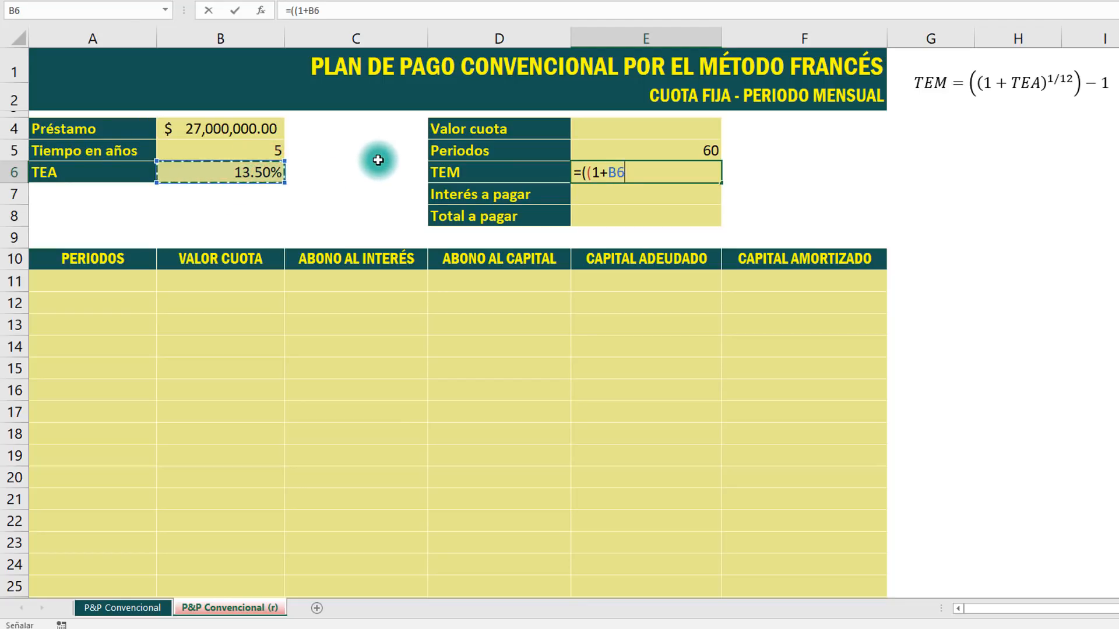
{"action": "type", "text": ")"}
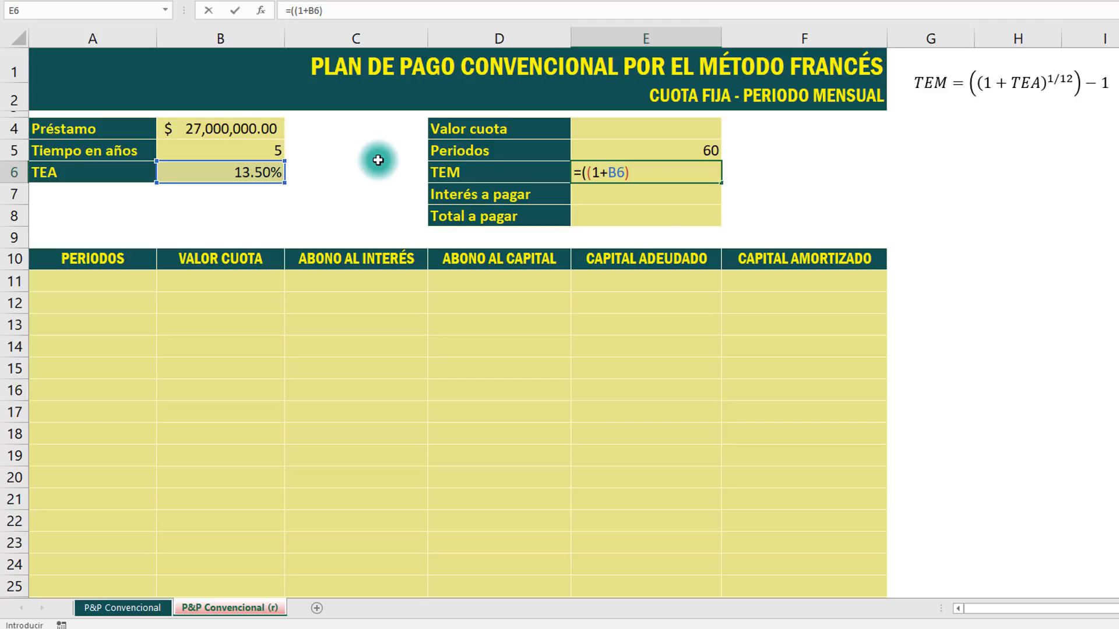
{"action": "type", "text": "^(1/12))-1"}
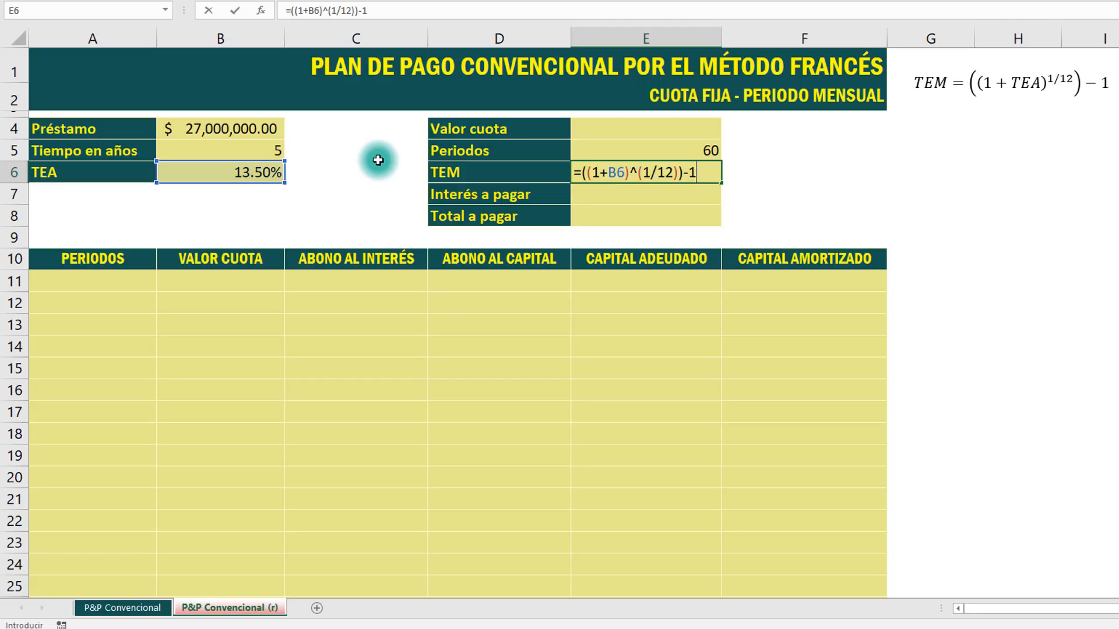
{"action": "key", "text": "ctrl+Return"}
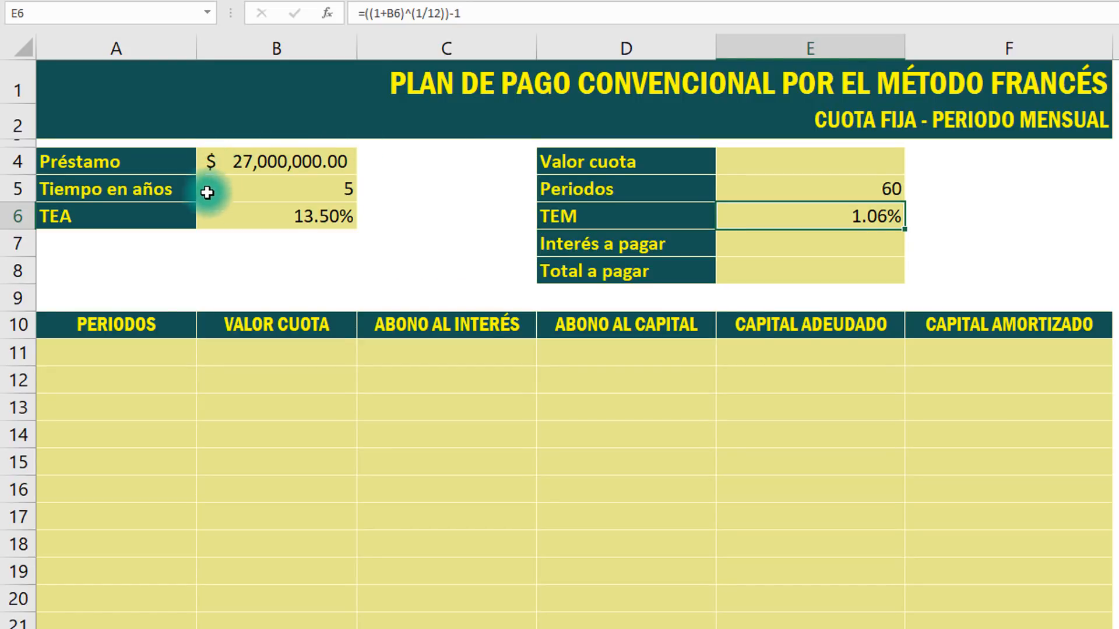
Calculate the fixed instalment (Valor cuota) in cell E4 with the formula =PAGO(E6,E5,-B4).
{"action": "left_click", "coordinate": [747, 159]}
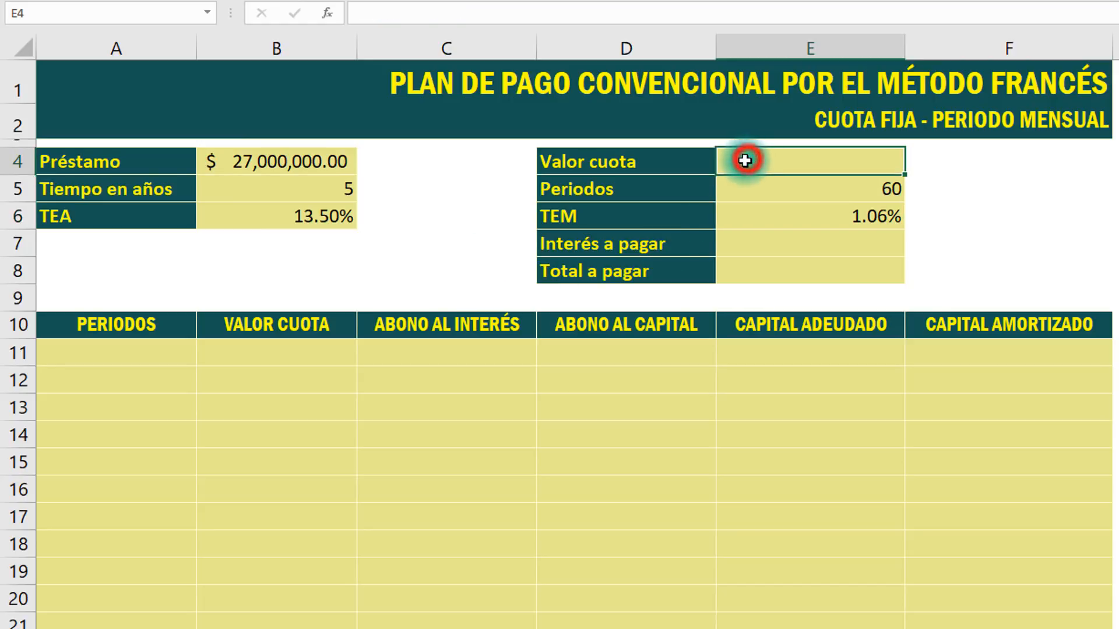
{"action": "type", "text": "=pago"}
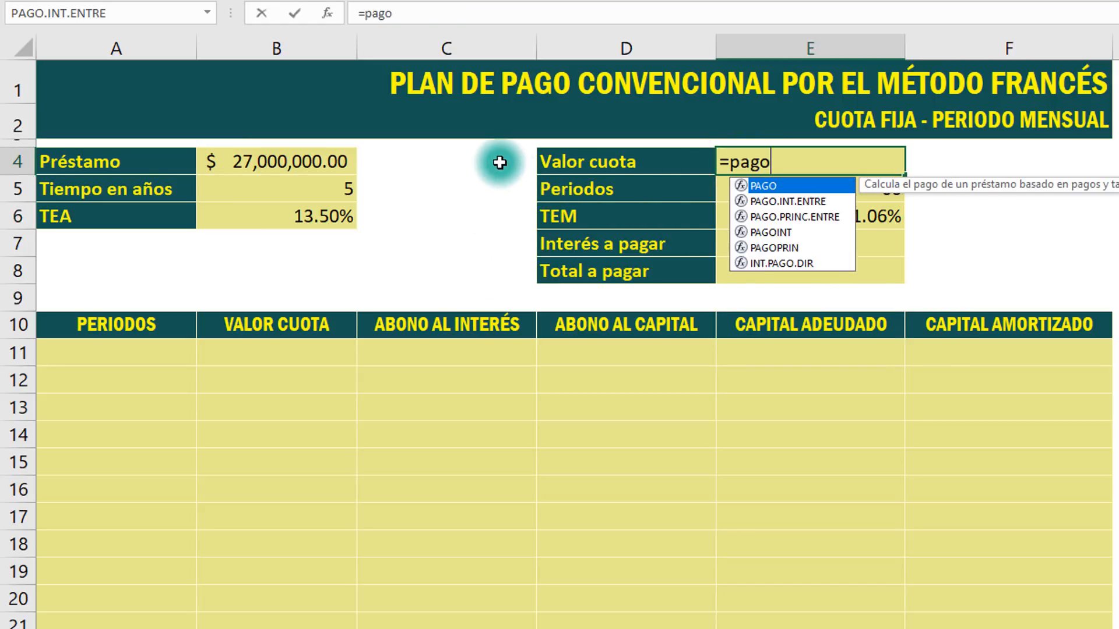
{"action": "key", "text": "Tab"}
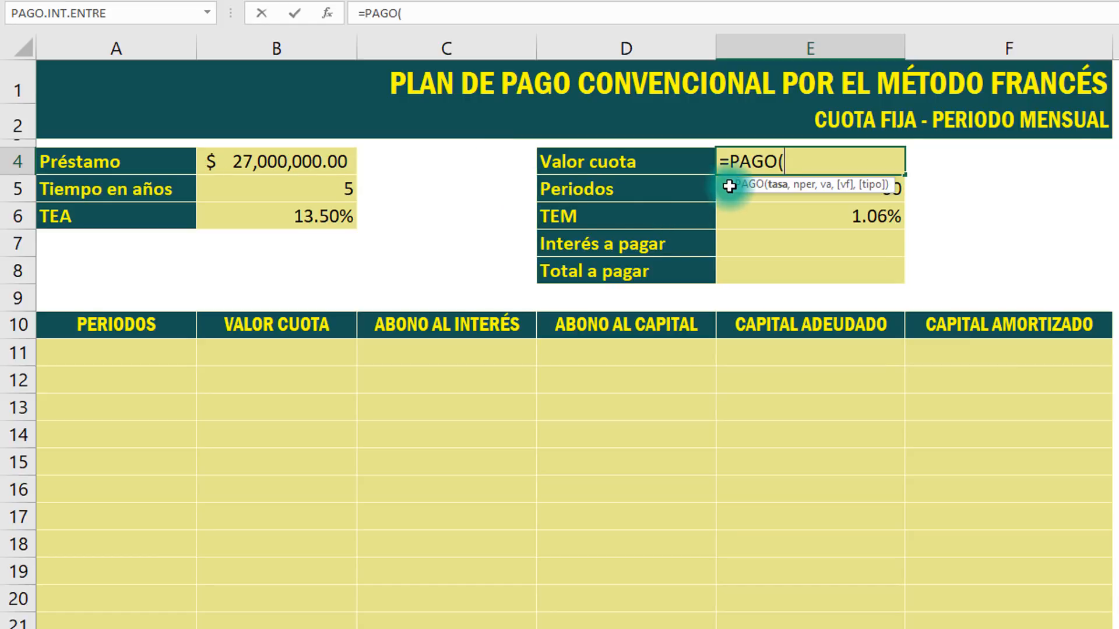
{"action": "left_click_drag", "start_coordinate": [731, 187], "coordinate": [950, 179]}
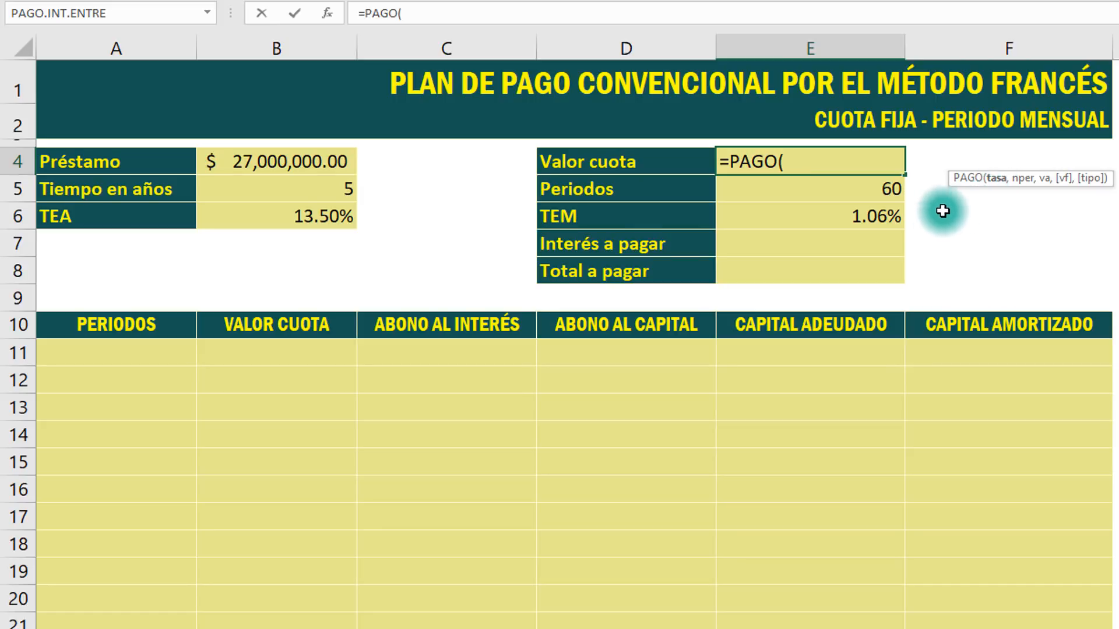
{"action": "left_click", "coordinate": [854, 214]}
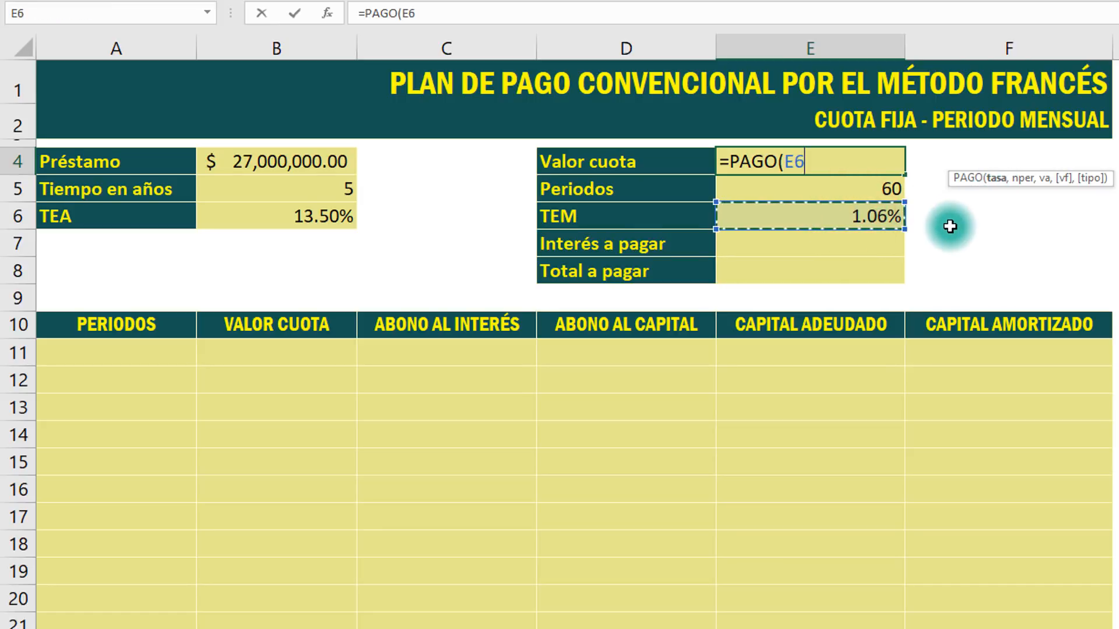
{"action": "type", "text": ","}
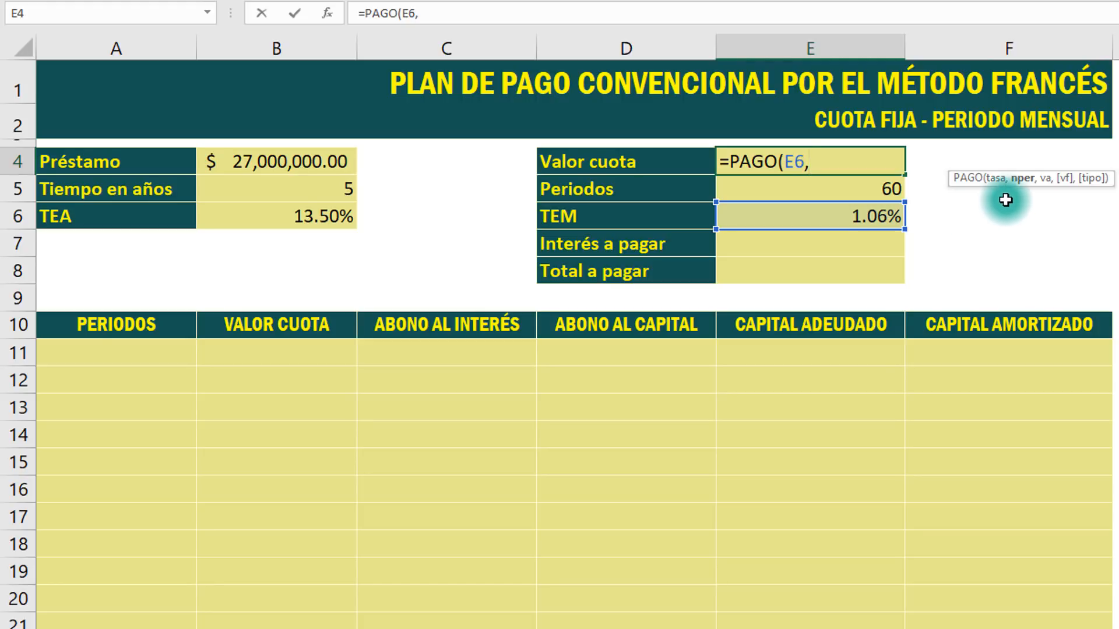
{"action": "left_click", "coordinate": [877, 189]}
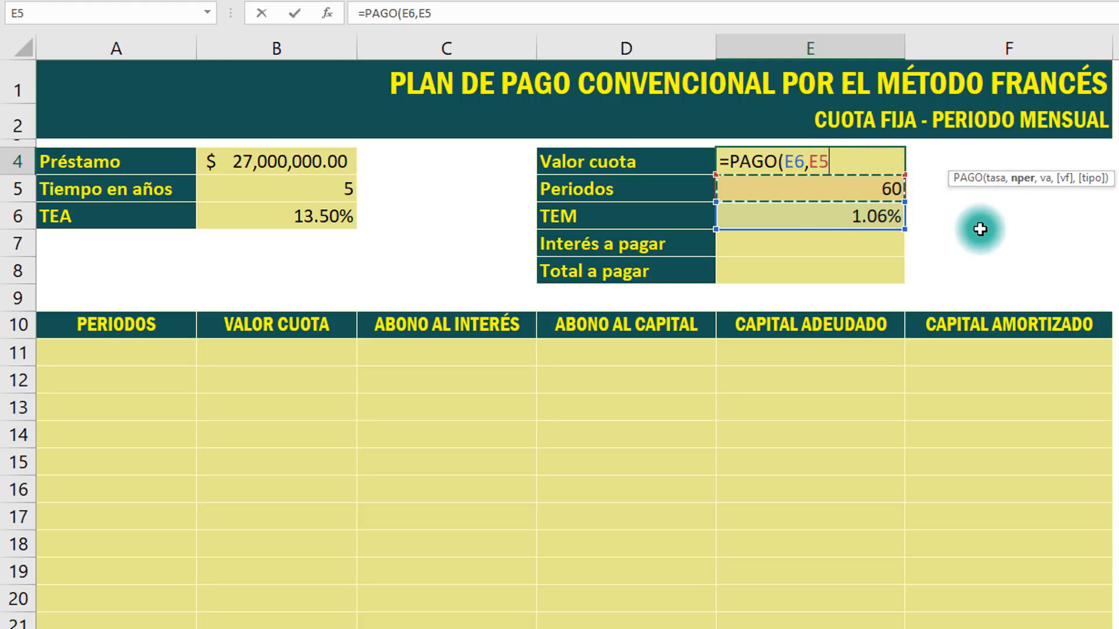
{"action": "type", "text": ","}
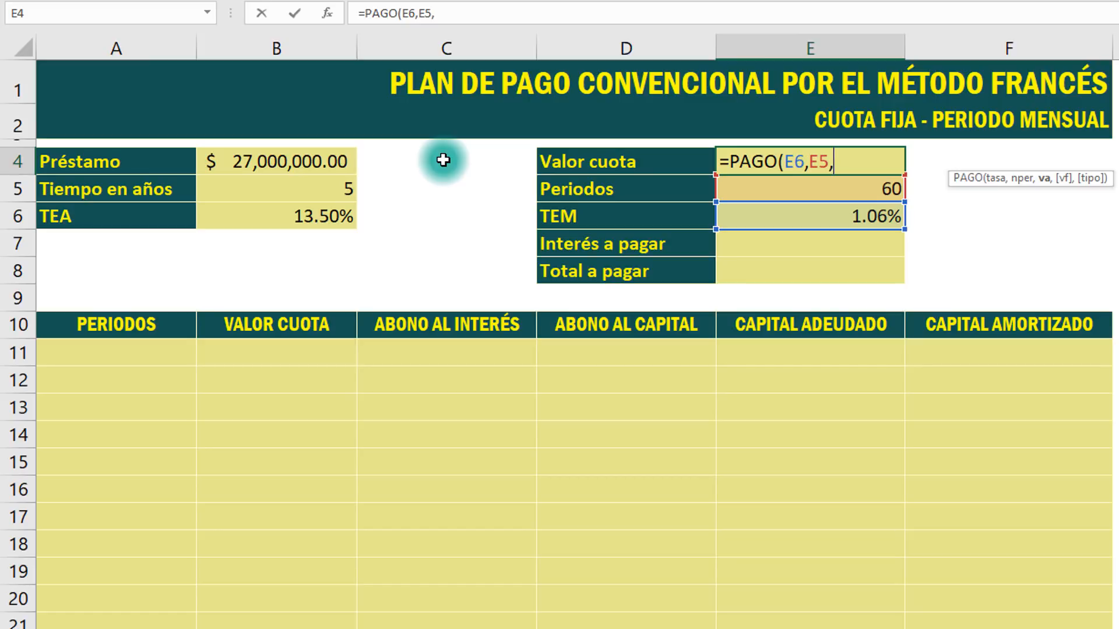
{"action": "type", "text": "-"}
{"action": "left_click", "coordinate": [325, 158]}
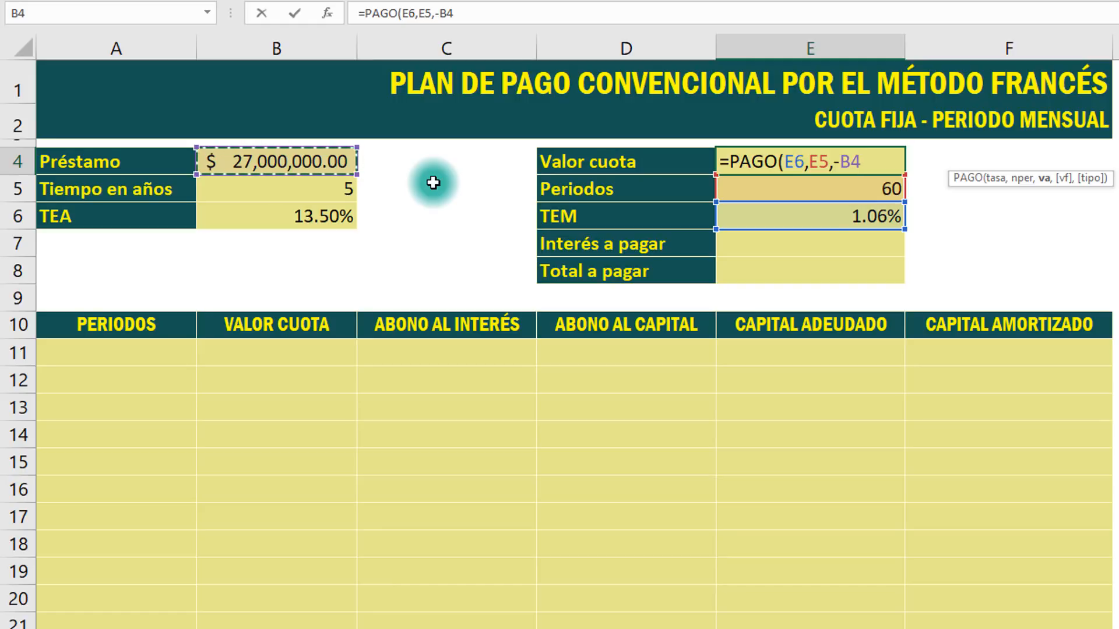
{"action": "type", "text": ")"}
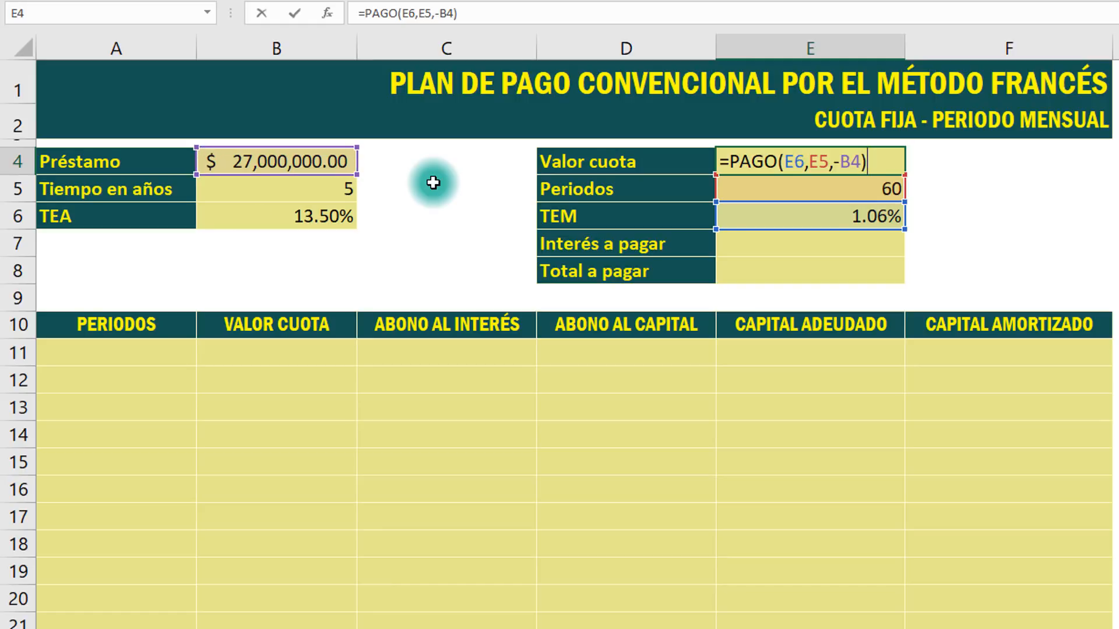
{"action": "key", "text": "ctrl+Return"}
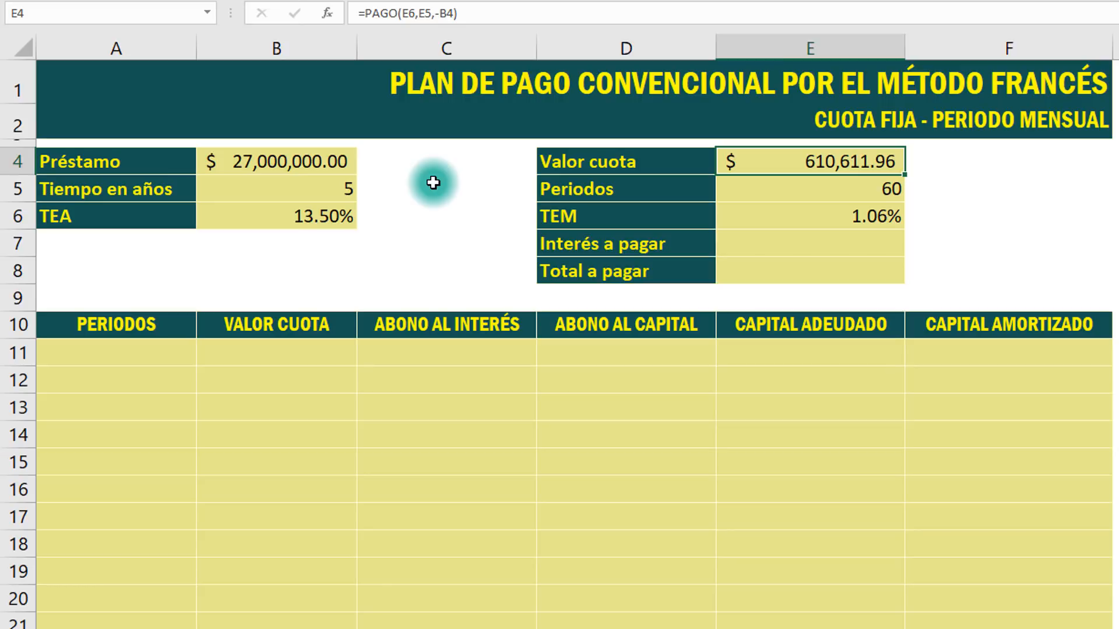
Calculate the total interest (Interés a pagar) in cell E7 with the formula =PAGO.INT.ENTRE(E6,E5,B4,1,E5,0).
{"action": "left_click", "coordinate": [775, 247]}
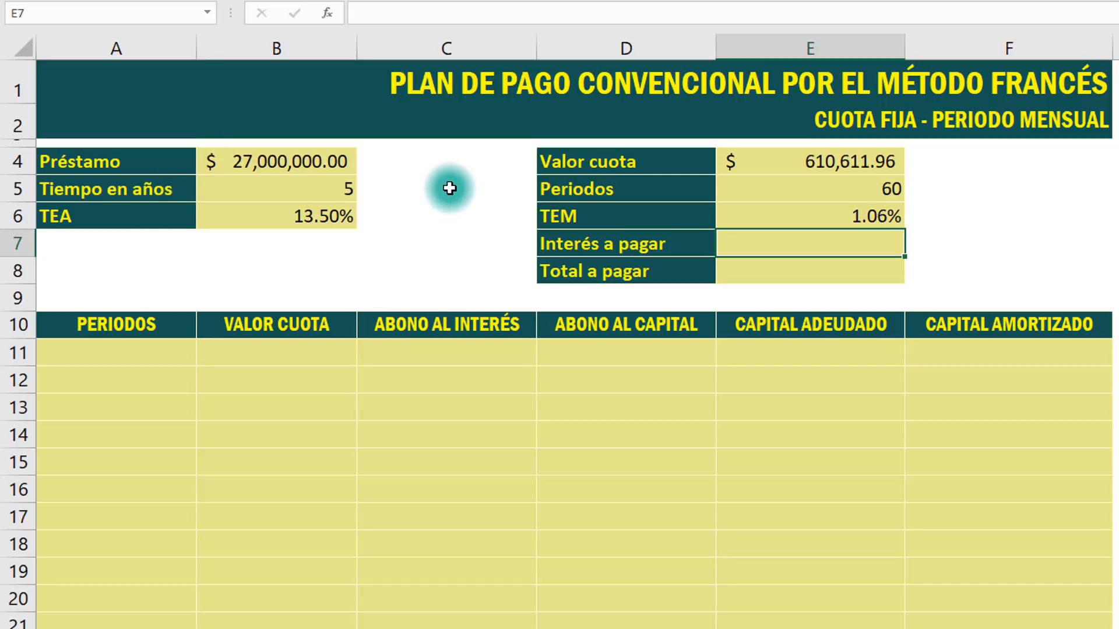
{"action": "type", "text": "="}
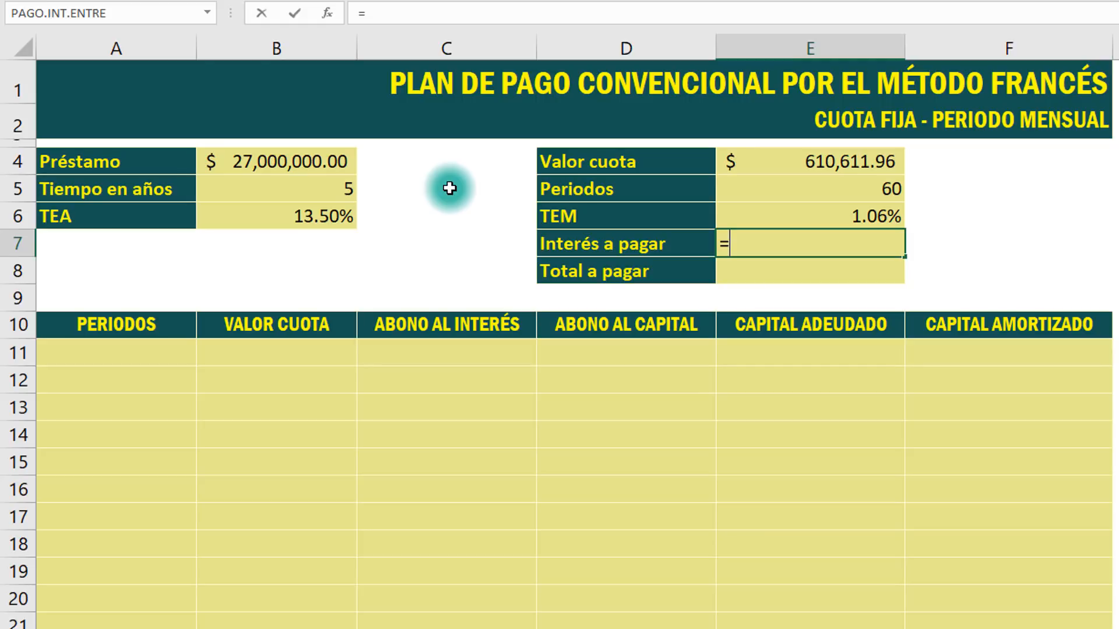
{"action": "type", "text": "ago"}
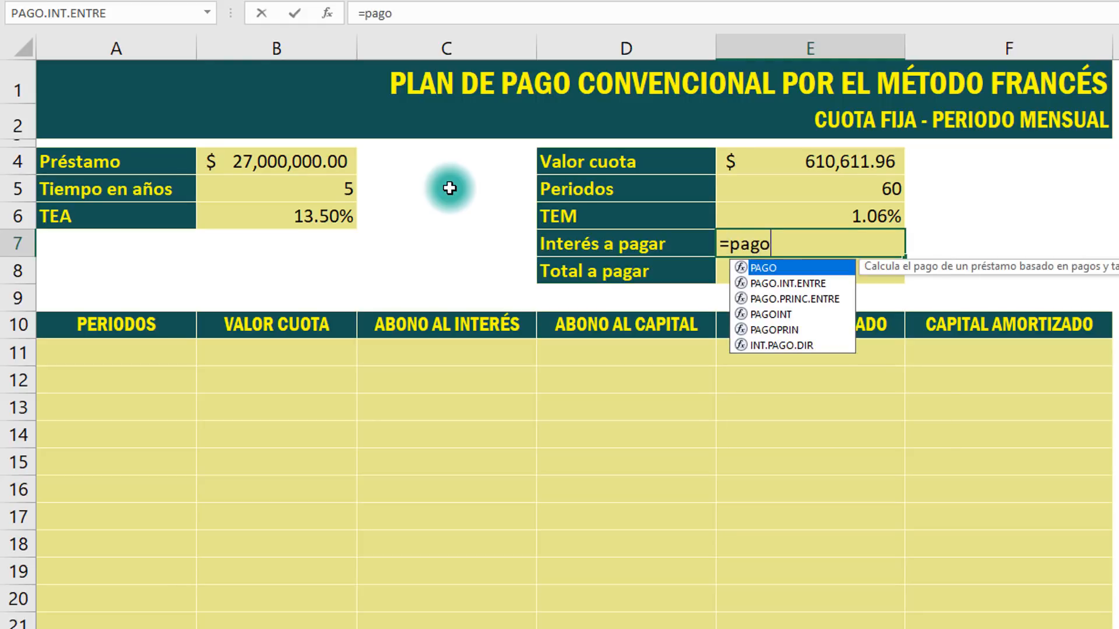
{"action": "key", "text": "Down"}
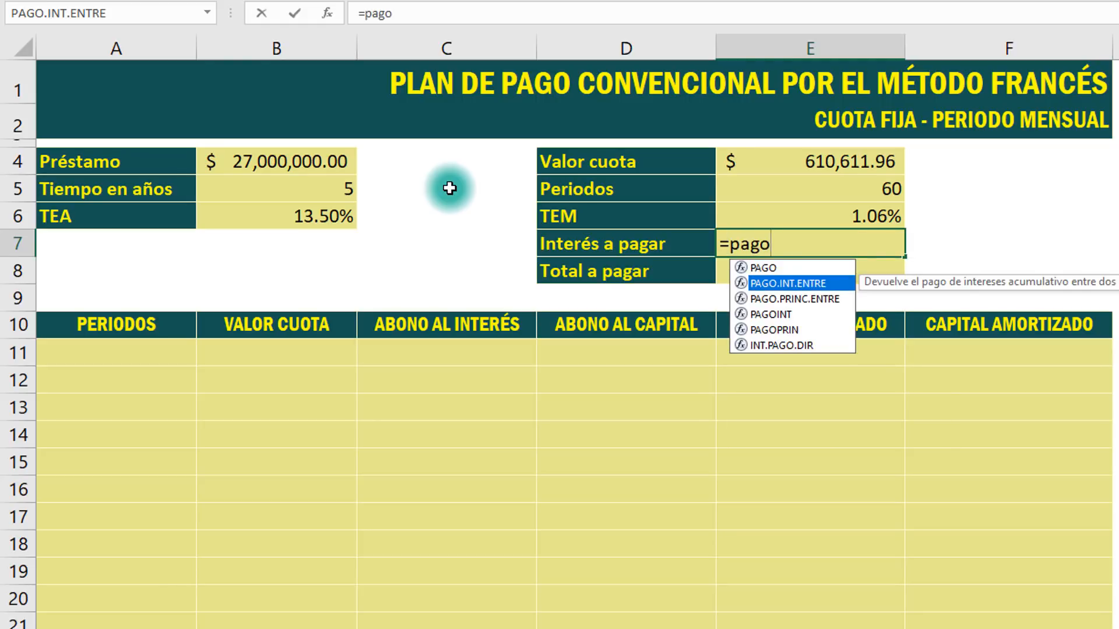
{"action": "key", "text": "Tab"}
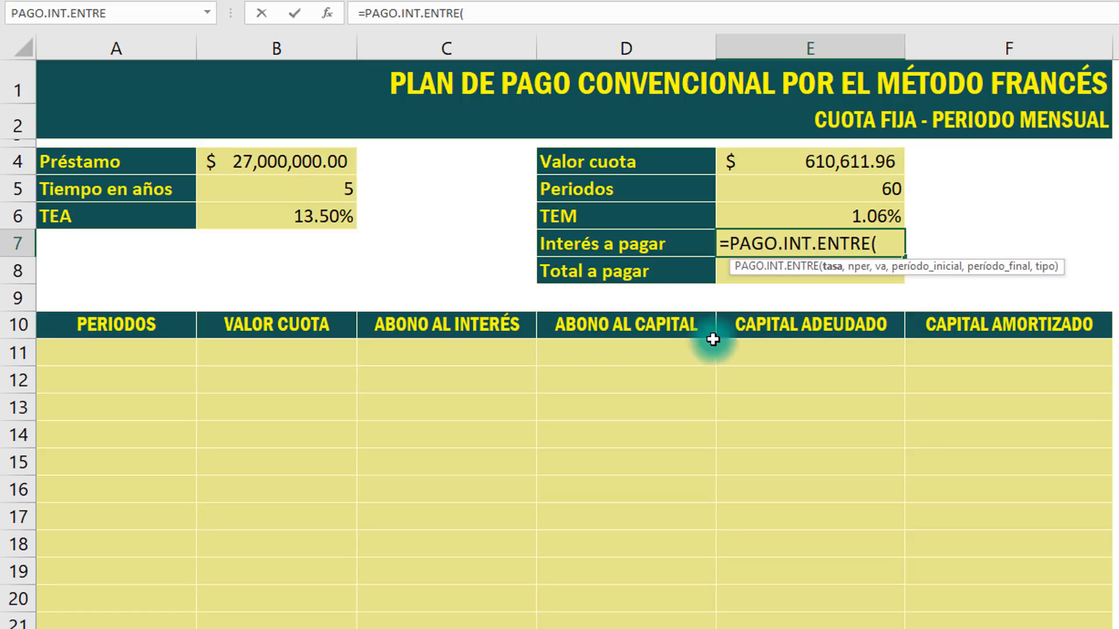
{"action": "left_click", "coordinate": [869, 214]}
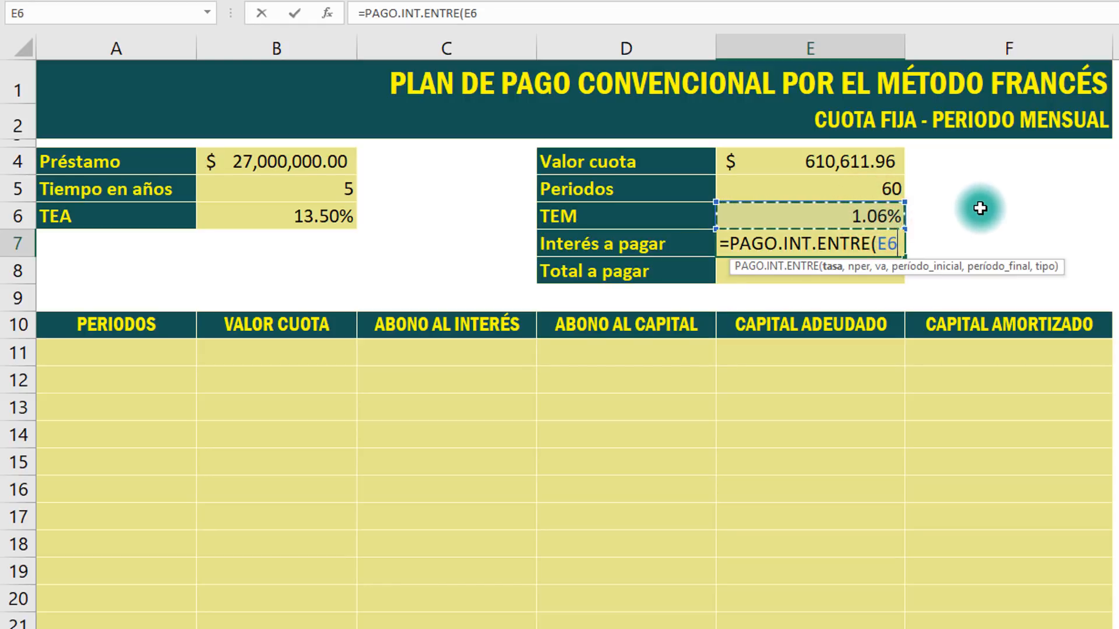
{"action": "type", "text": ","}
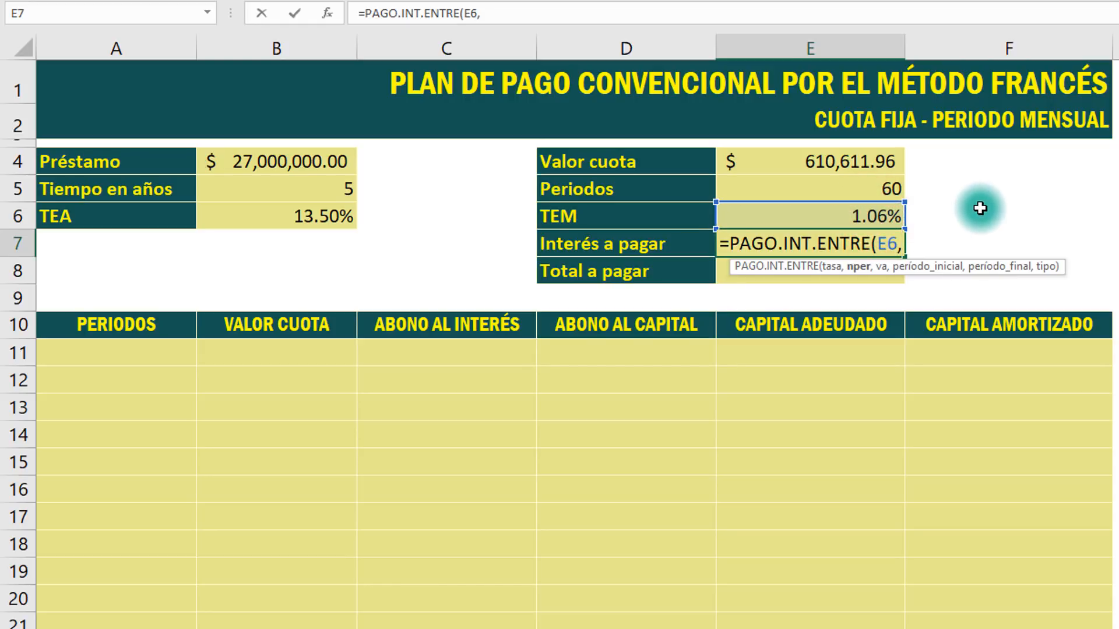
{"action": "left_click", "coordinate": [891, 190]}
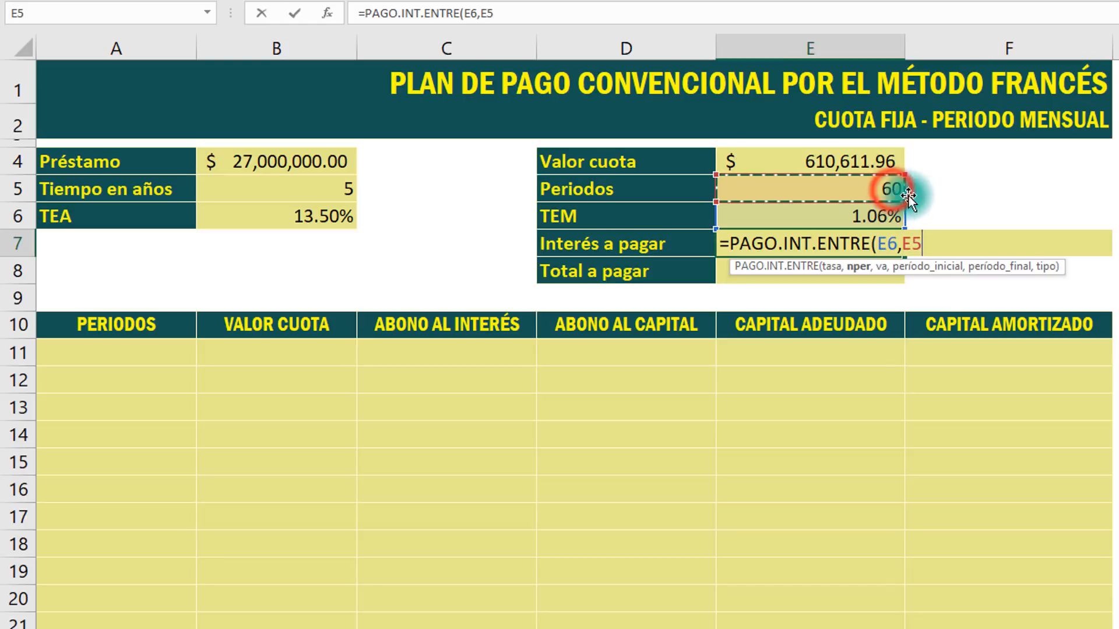
{"action": "type", "text": ","}
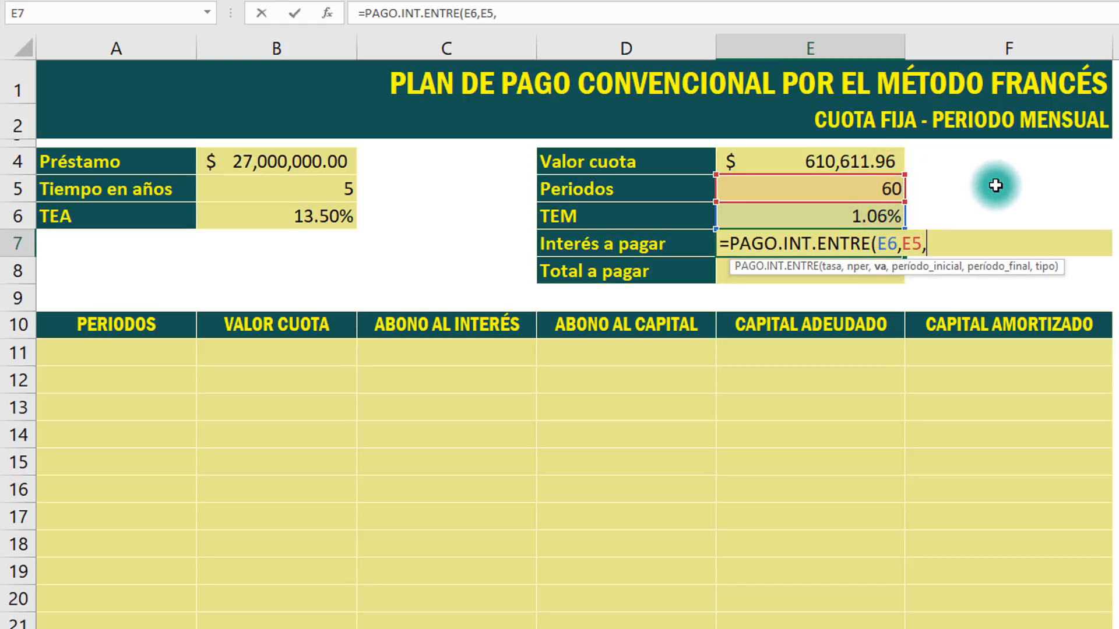
{"action": "left_click", "coordinate": [327, 163]}
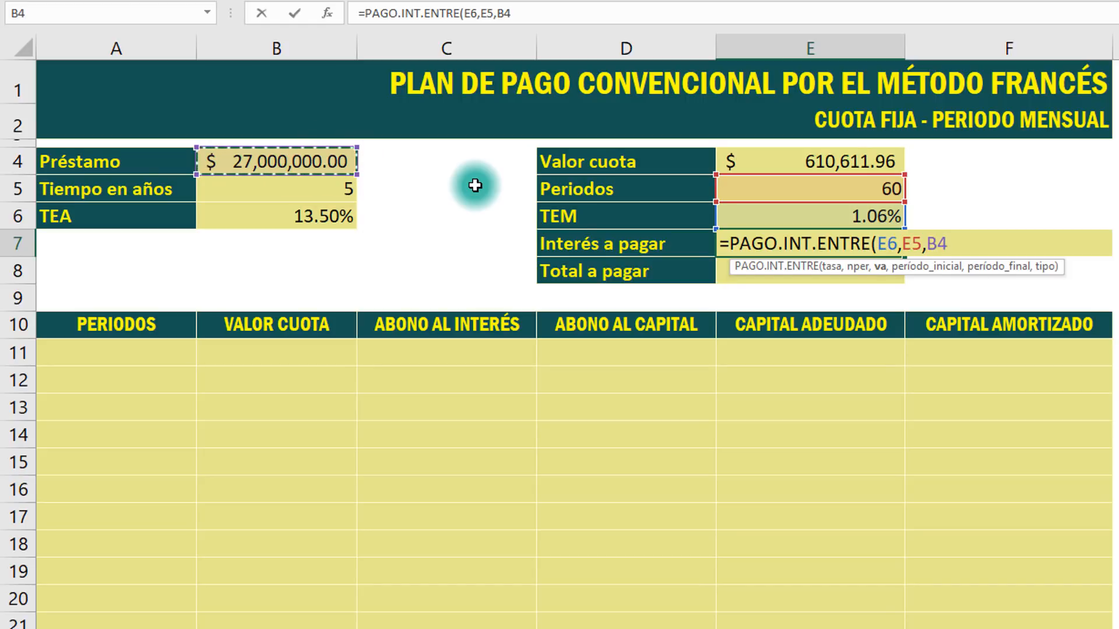
{"action": "type", "text": ","}
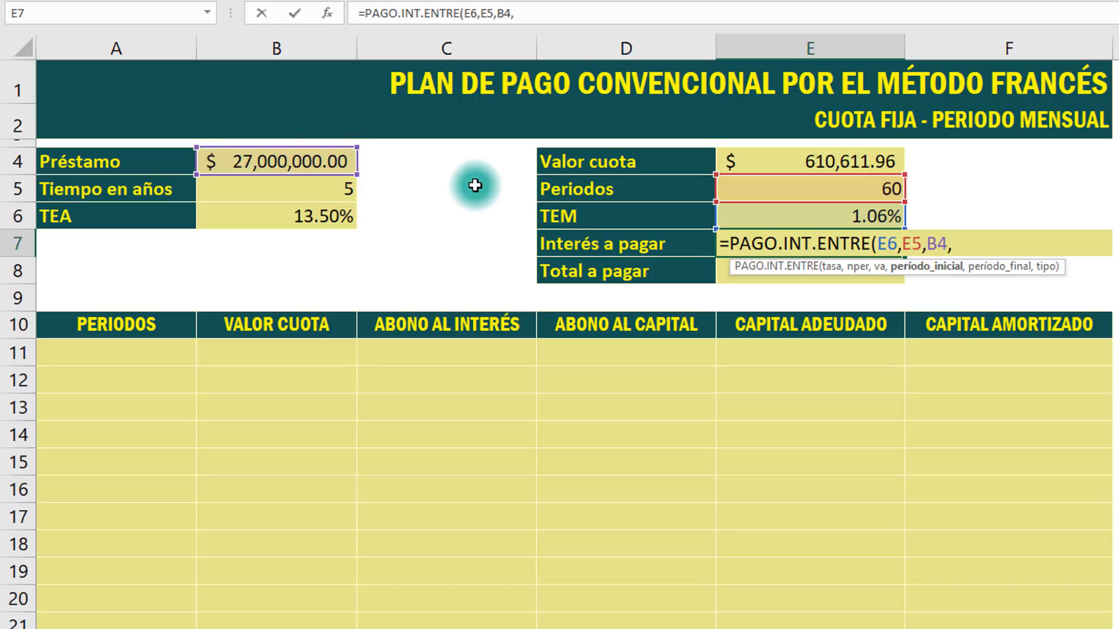
{"action": "type", "text": "1,"}
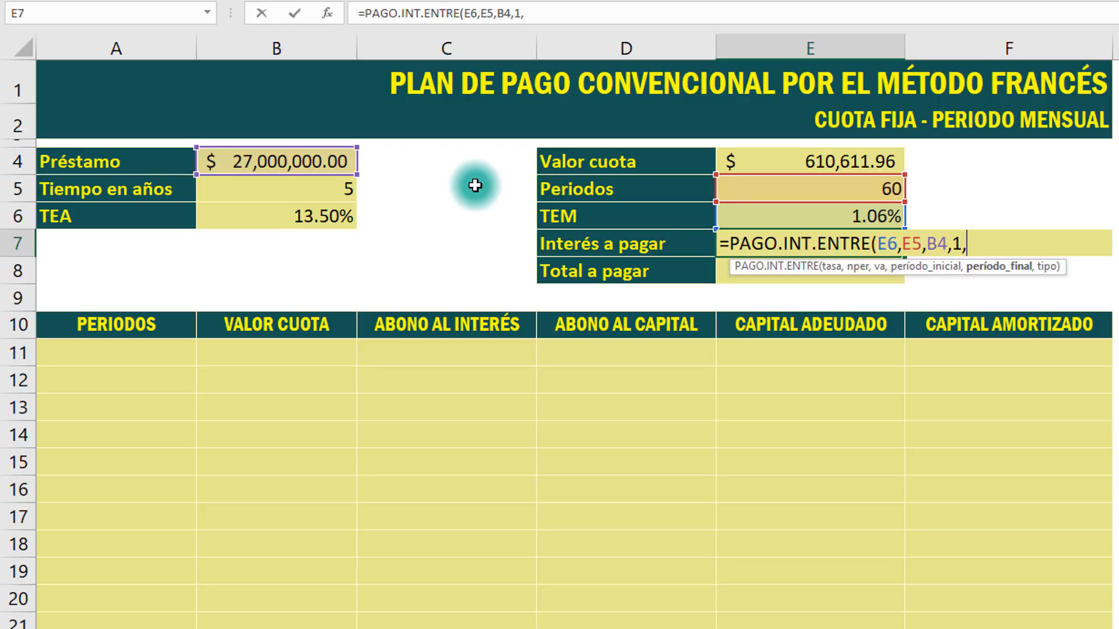
{"action": "left_click", "coordinate": [795, 189]}
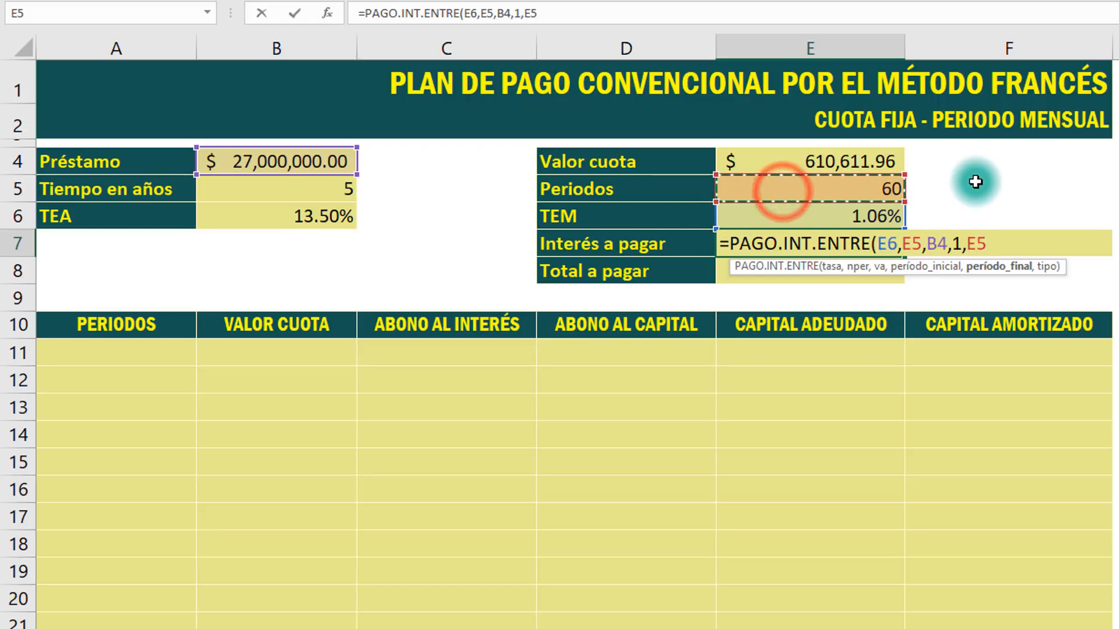
{"action": "type", "text": ","}
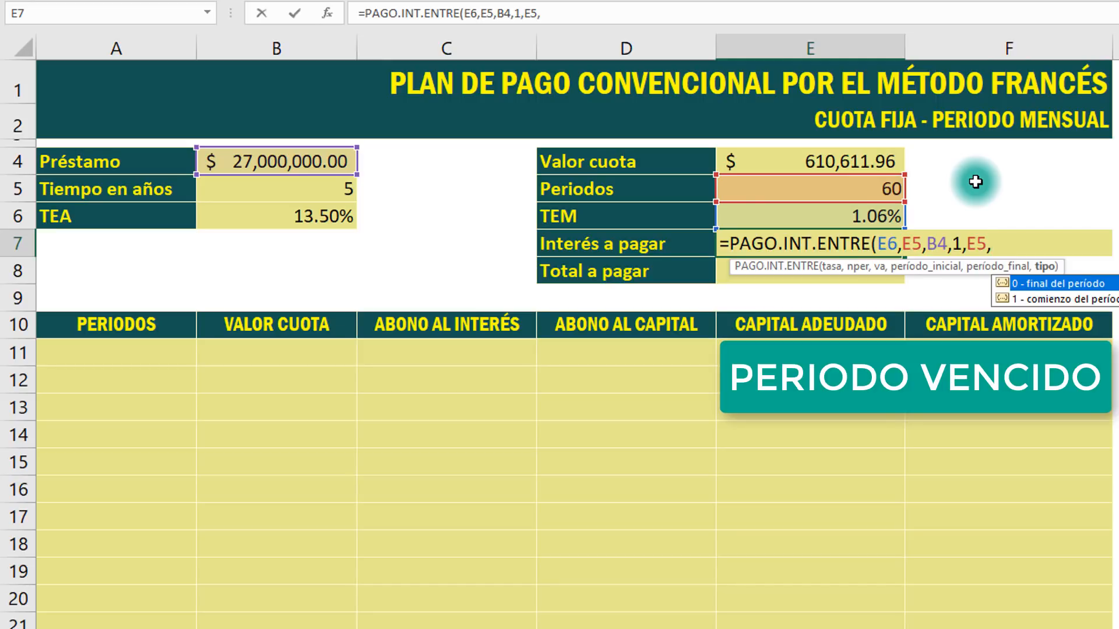
{"action": "type", "text": "0"}
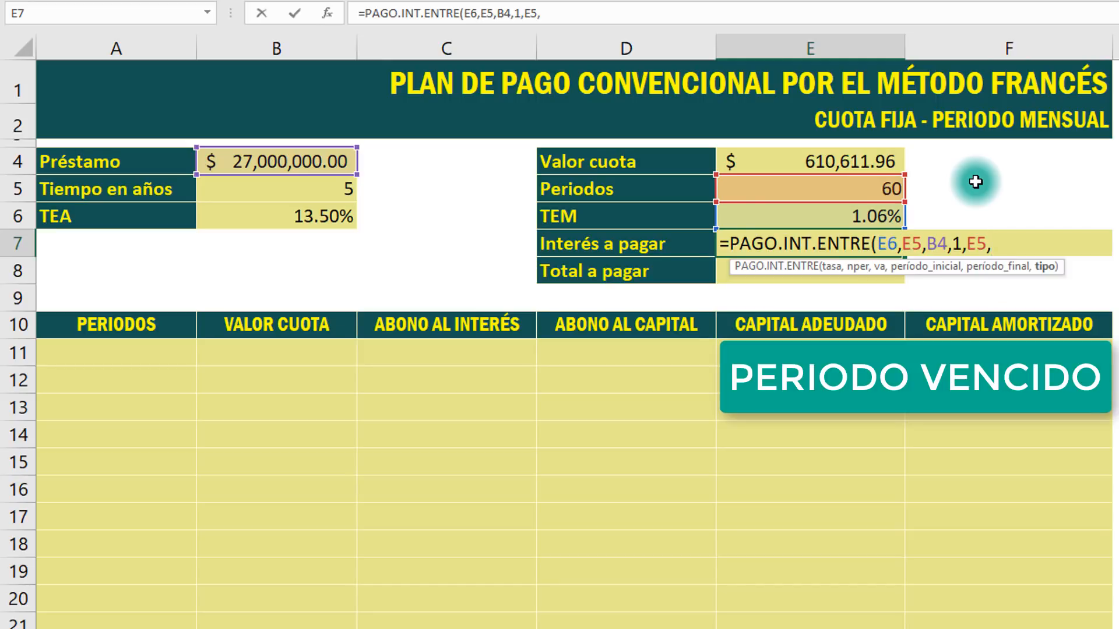
{"action": "type", "text": "="}
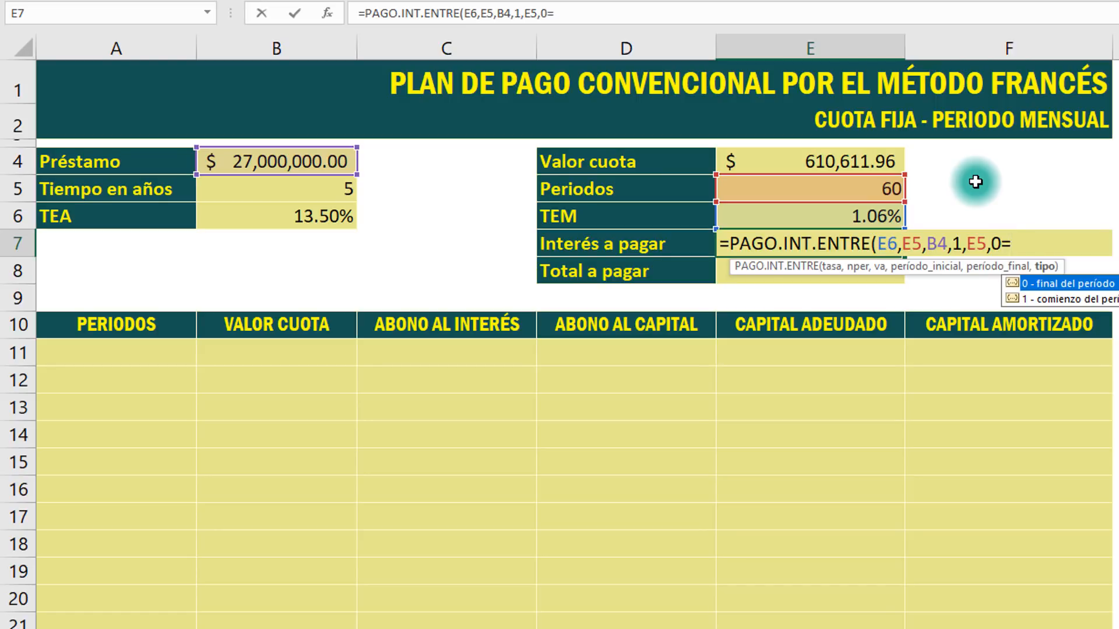
{"action": "key", "text": "BackSpace"}
{"action": "type", "text": ")"}
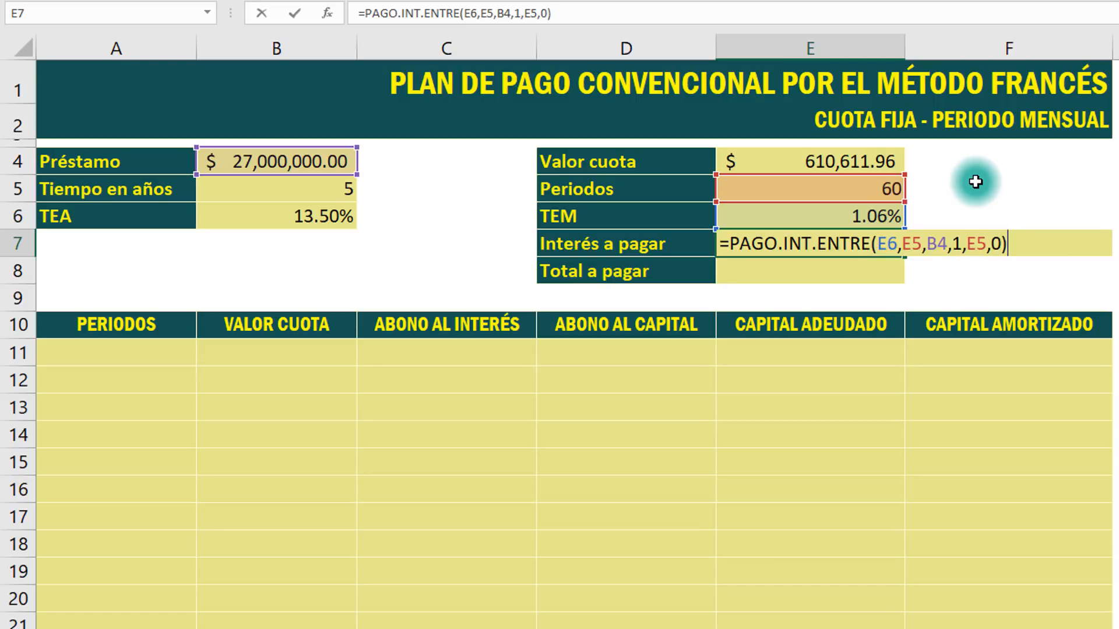
{"action": "key", "text": "ctrl+Return"}
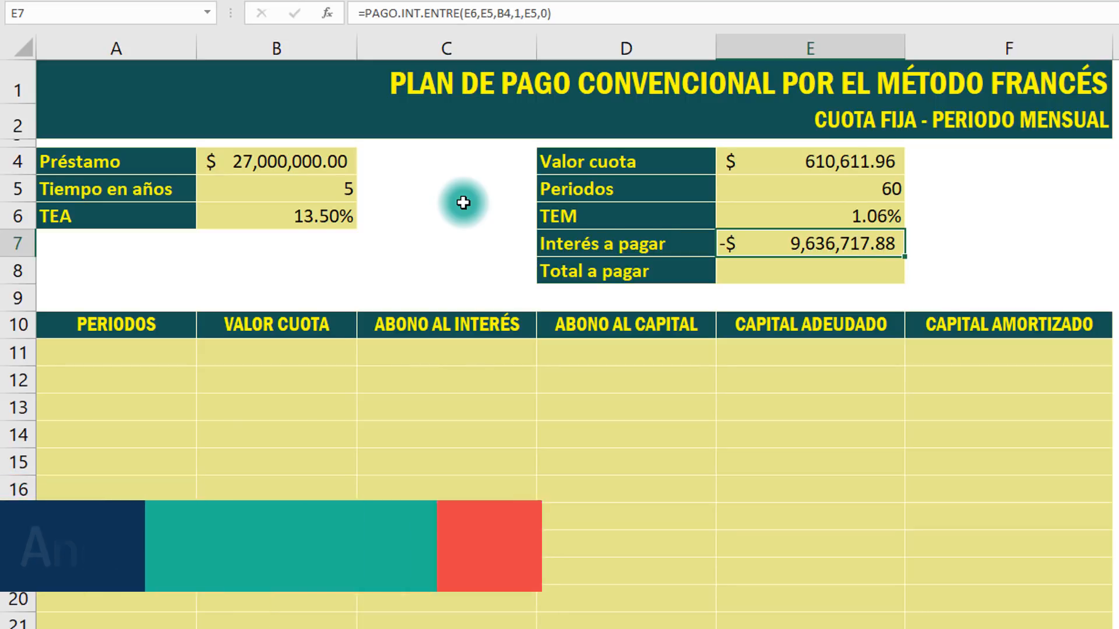
Calculate the total amount payable (Total a pagar) in cell E8 with the formula =B4+ABS(E7).
{"action": "left_click", "coordinate": [759, 266]}
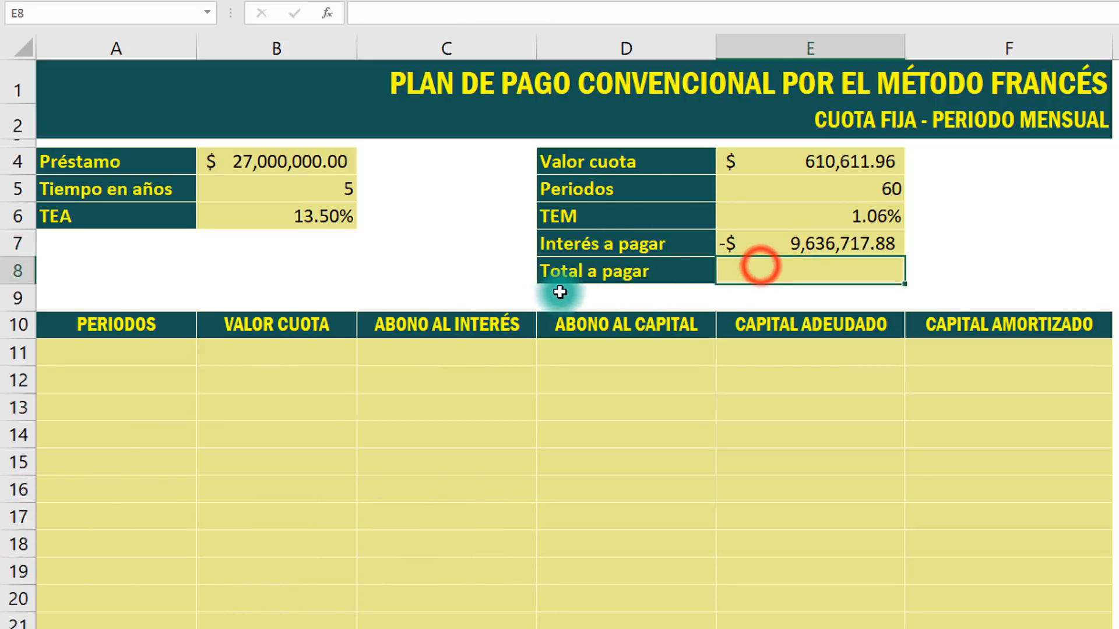
{"action": "type", "text": "="}
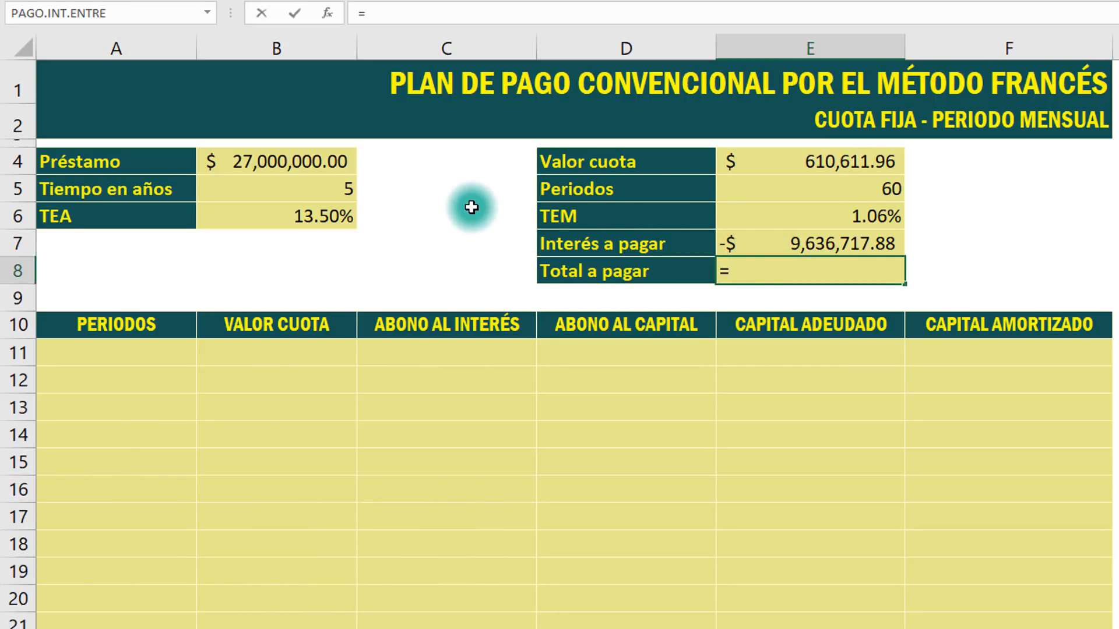
{"action": "left_click", "coordinate": [275, 161]}
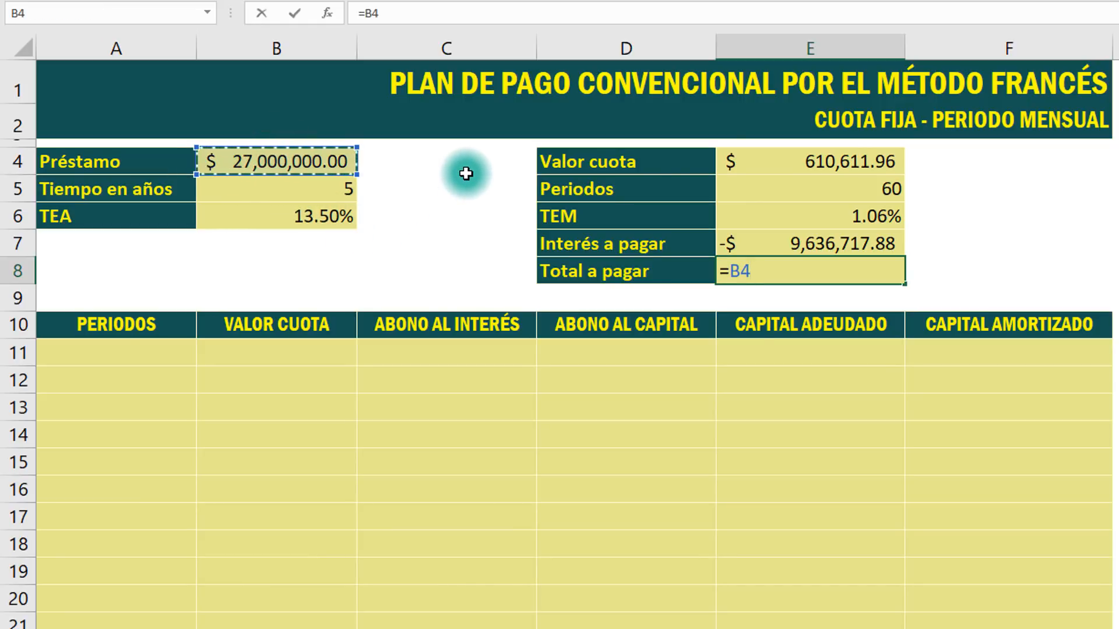
{"action": "type", "text": "+ab"}
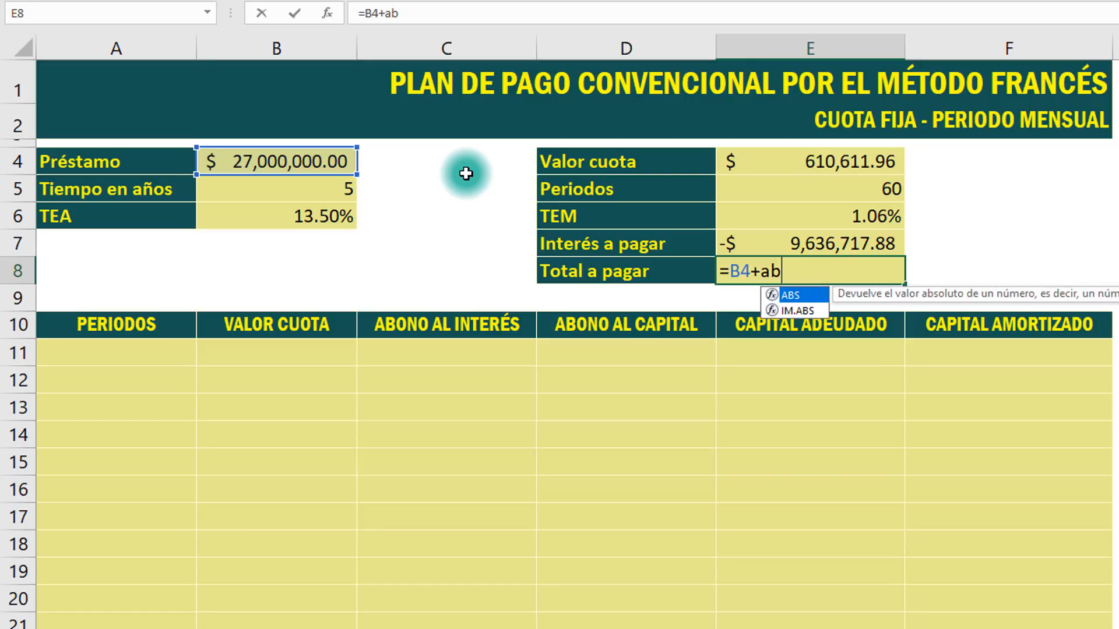
{"action": "type", "text": "s"}
{"action": "key", "text": "Tab"}
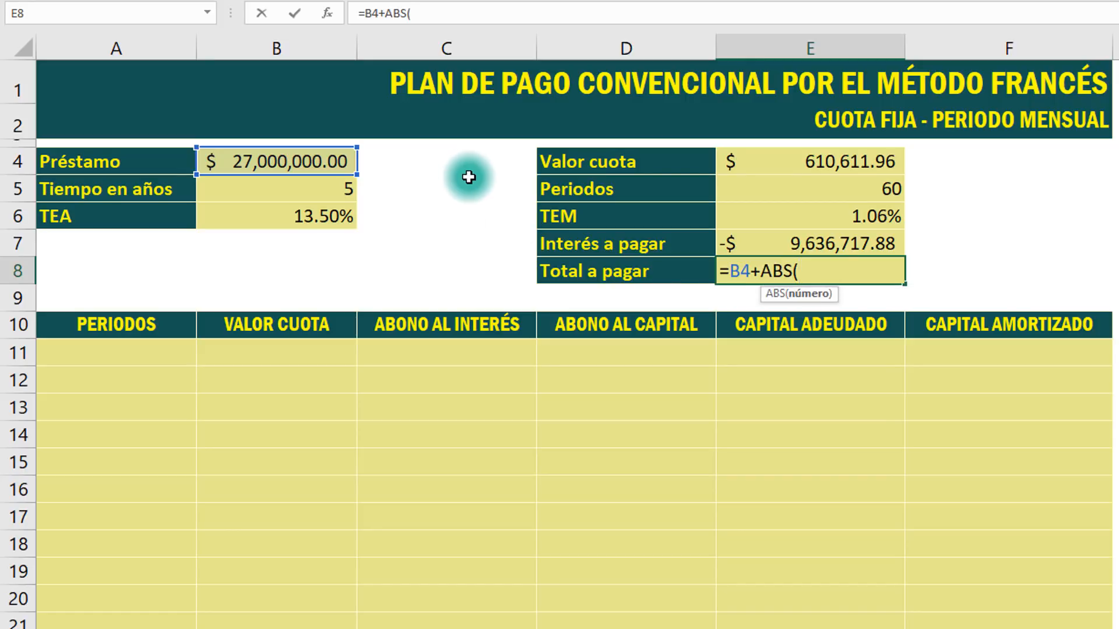
{"action": "left_click", "coordinate": [779, 243]}
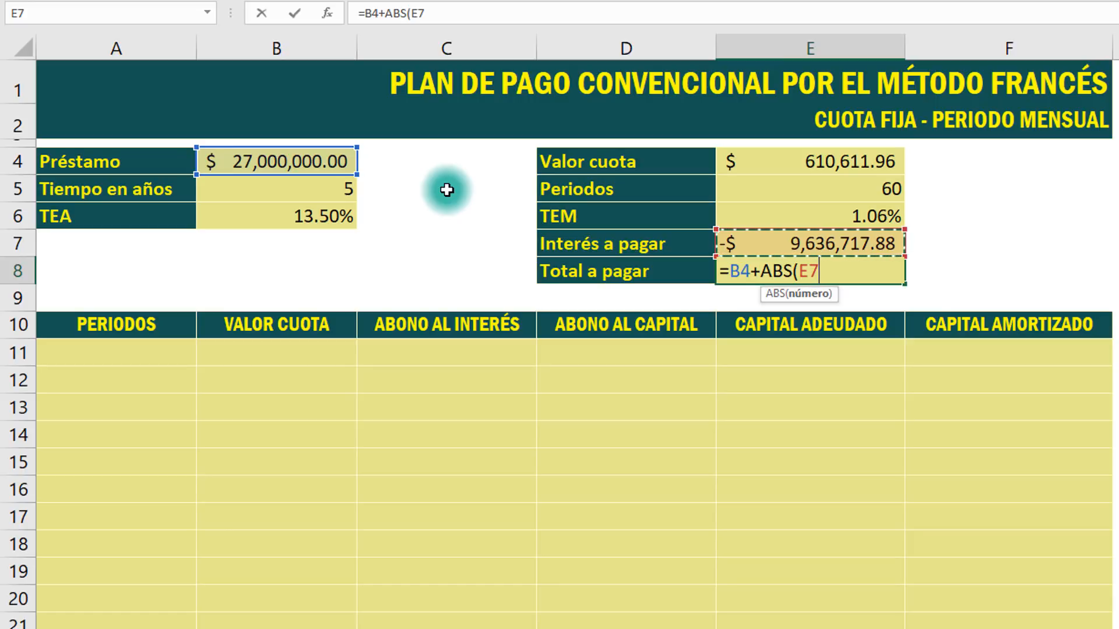
{"action": "type", "text": ")"}
{"action": "key", "text": "ctrl+Return"}
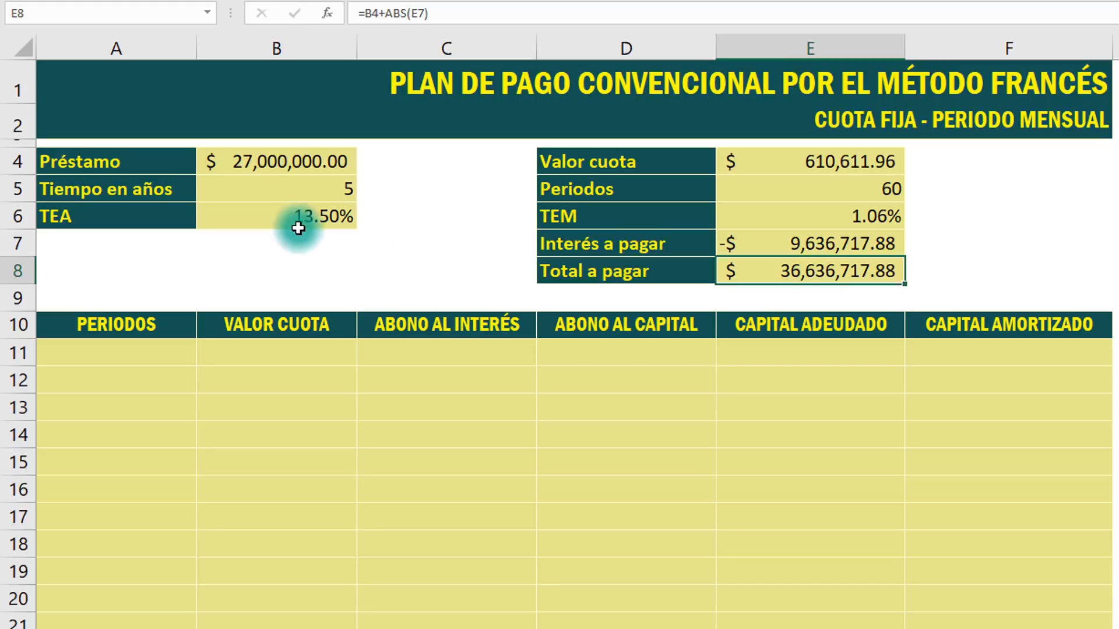
Number the PERIODOS column by entering 0 in A11 and 1 in A12 and filling the series down to 60 in A71.
{"action": "left_click", "coordinate": [140, 351]}
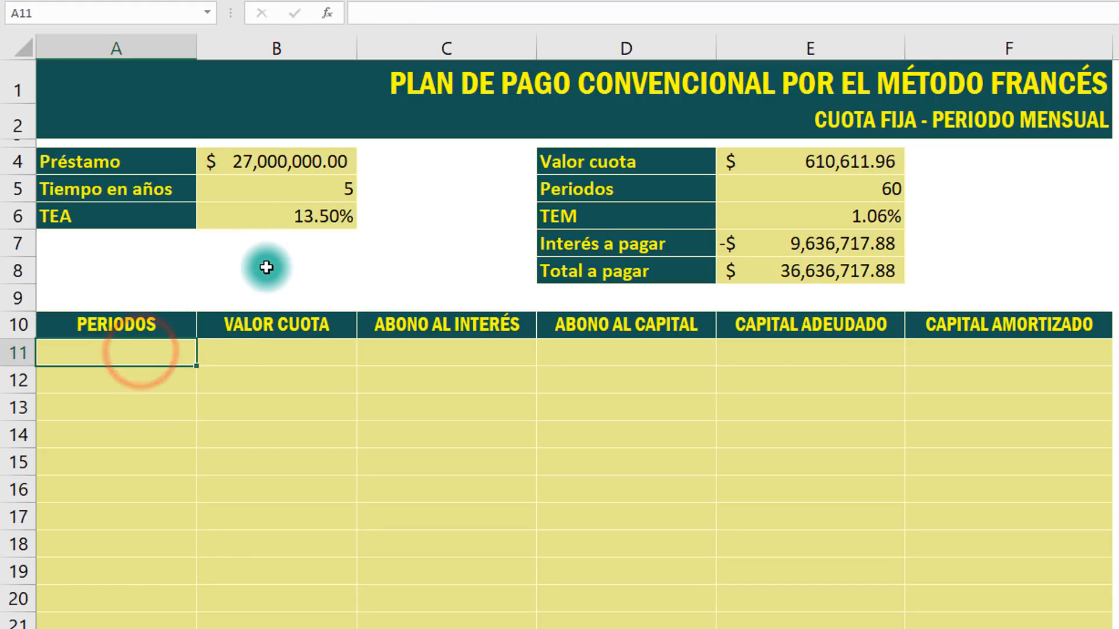
{"action": "type", "text": "0"}
{"action": "key", "text": "Return"}
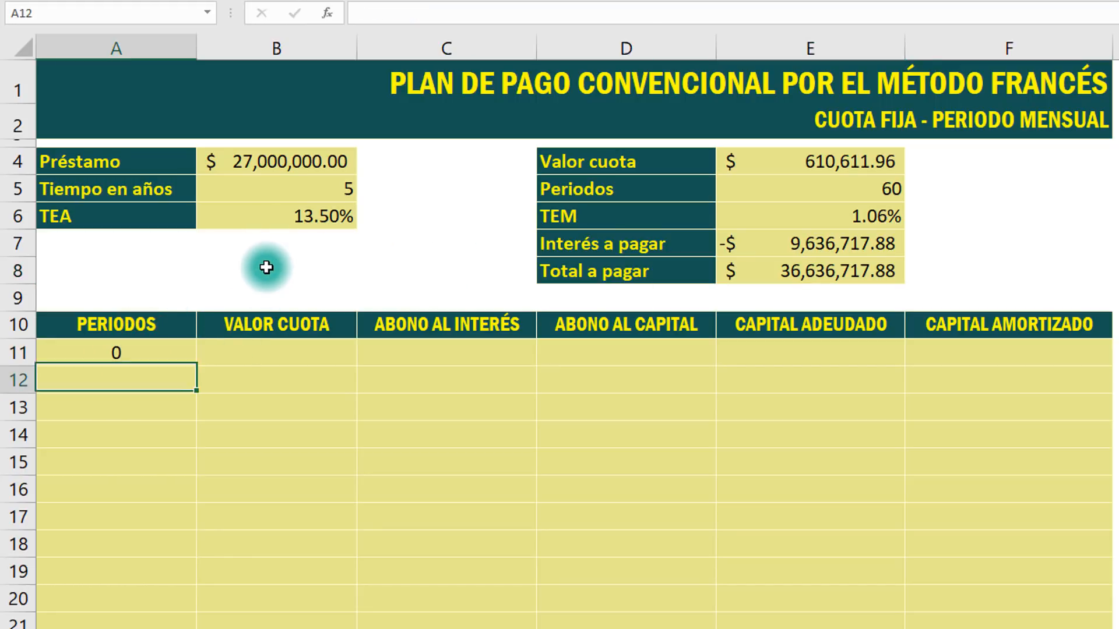
{"action": "type", "text": "1"}
{"action": "key", "text": "Return"}
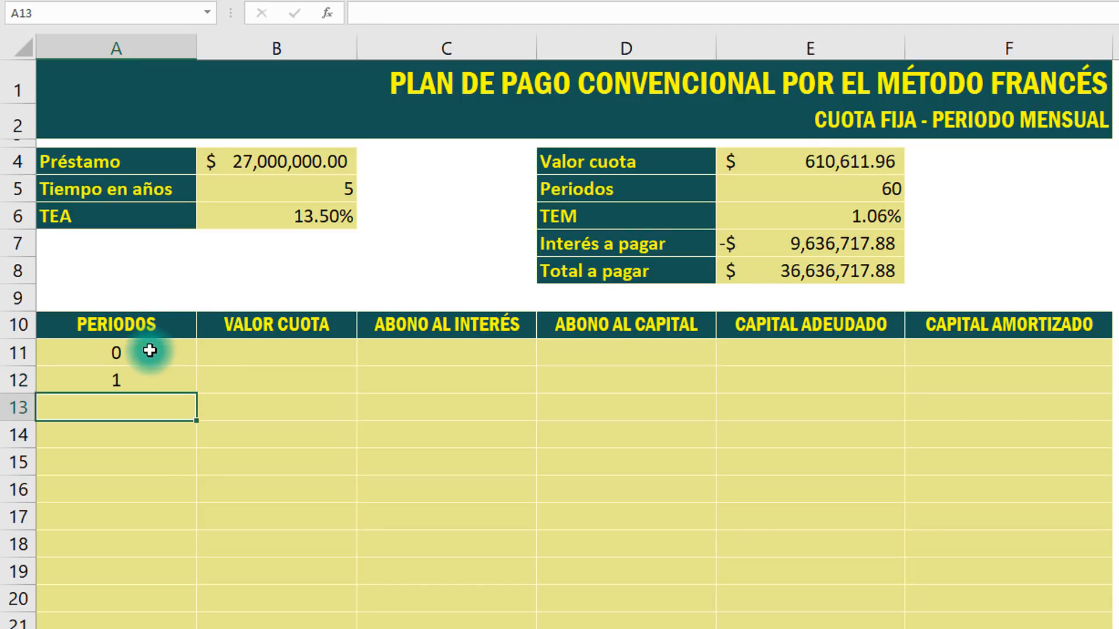
{"action": "left_click_drag", "start_coordinate": [149, 352], "coordinate": [115, 564]}
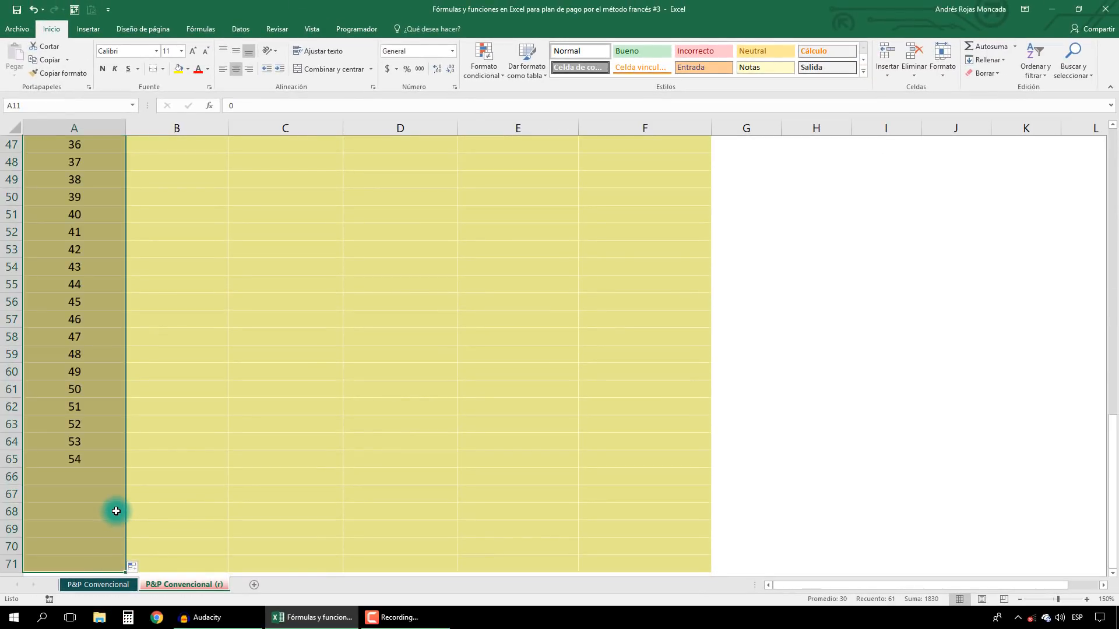
{"action": "scroll", "coordinate": [116, 511], "scroll_direction": "down", "scroll_amount": 2}
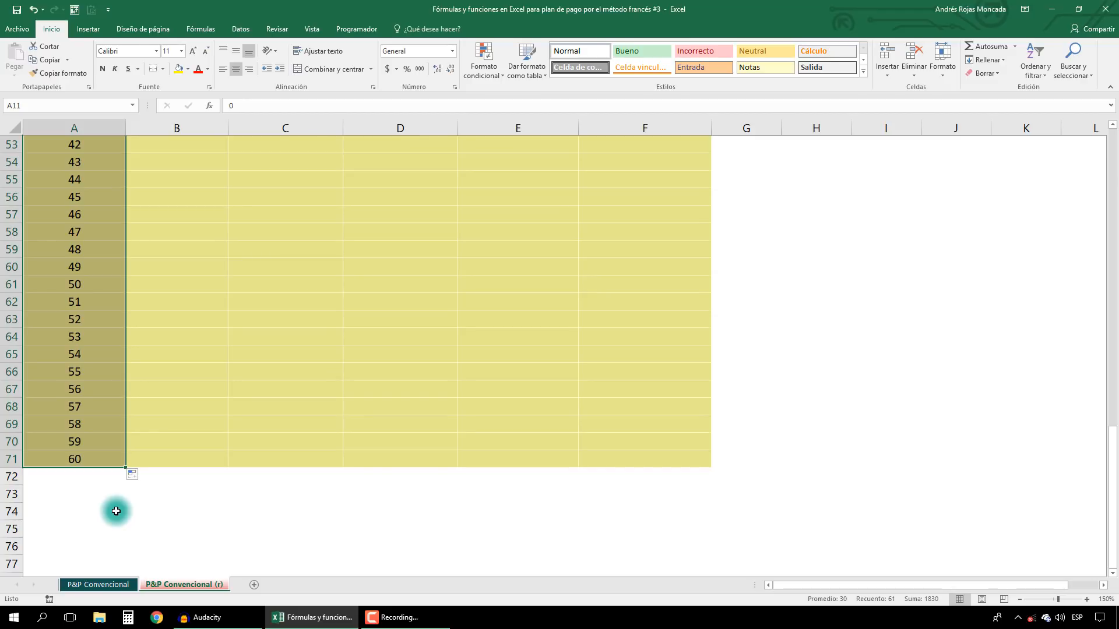
{"action": "scroll", "coordinate": [107, 445], "scroll_direction": "up", "scroll_amount": 17}
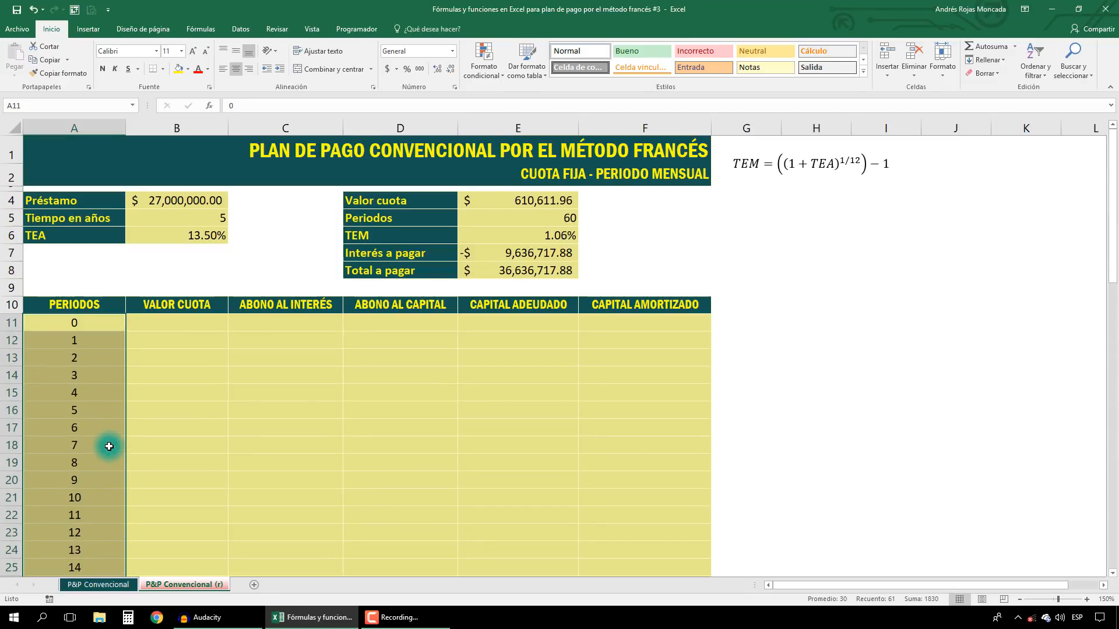
Calculate the period 1 instalment (VALOR CUOTA) in cell B12 with the formula =PAGO($E$6,$E$5,-$B$4).
{"action": "left_click", "coordinate": [178, 338]}
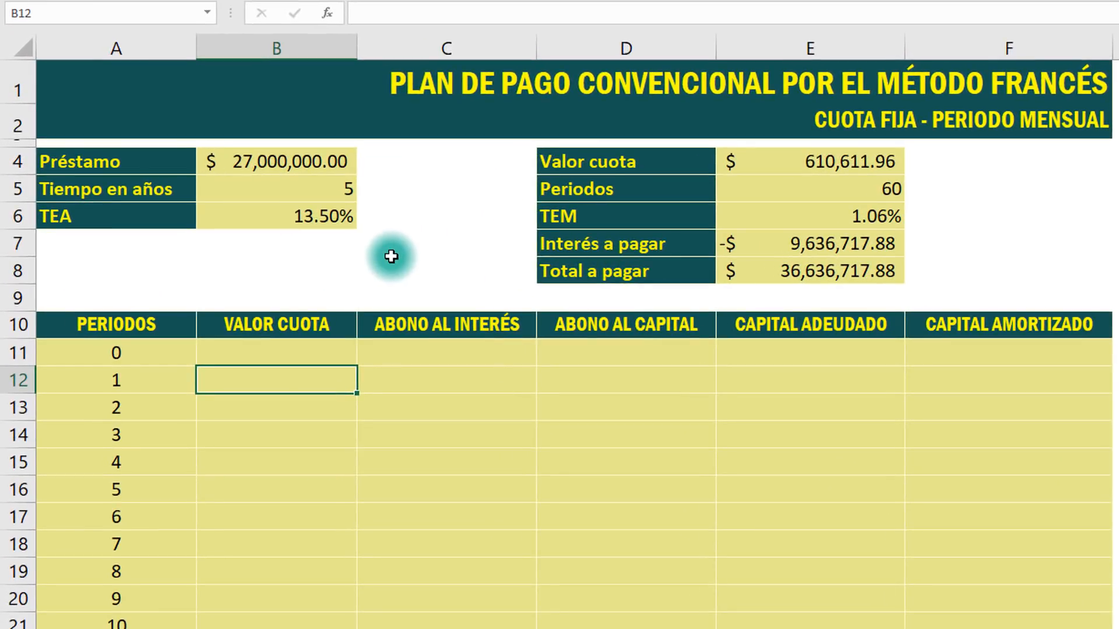
{"action": "type", "text": "="}
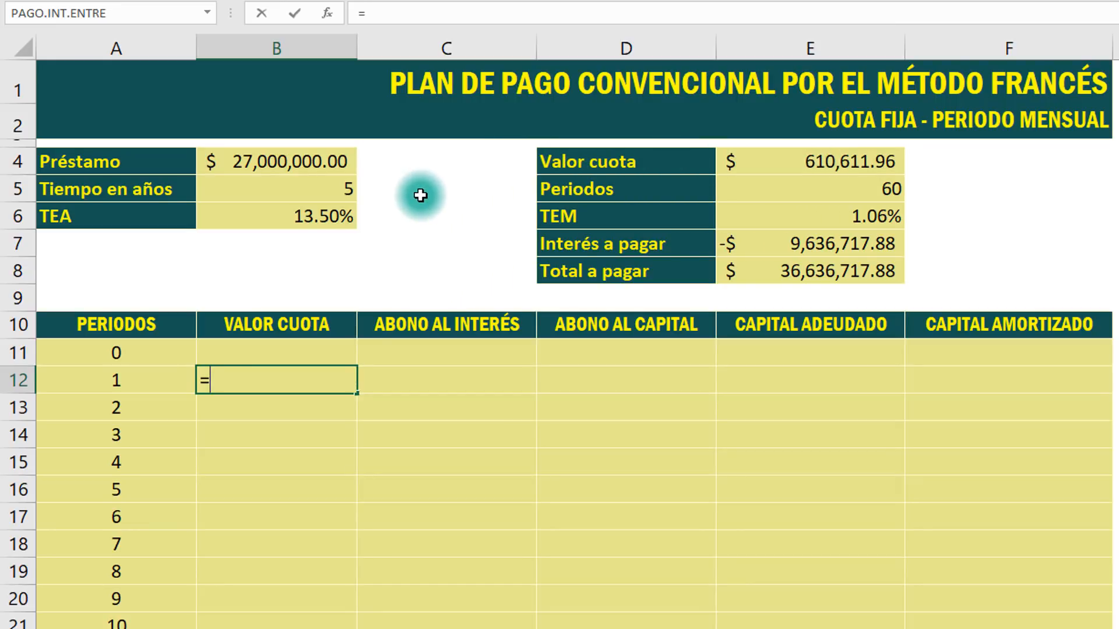
{"action": "type", "text": "pago("}
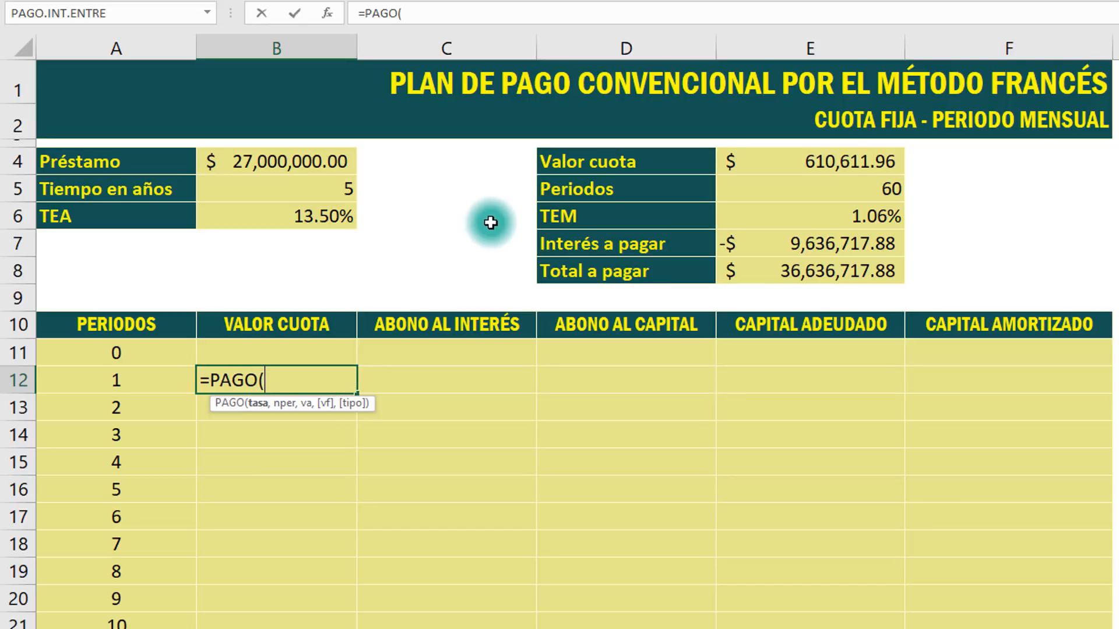
{"action": "left_click", "coordinate": [813, 211]}
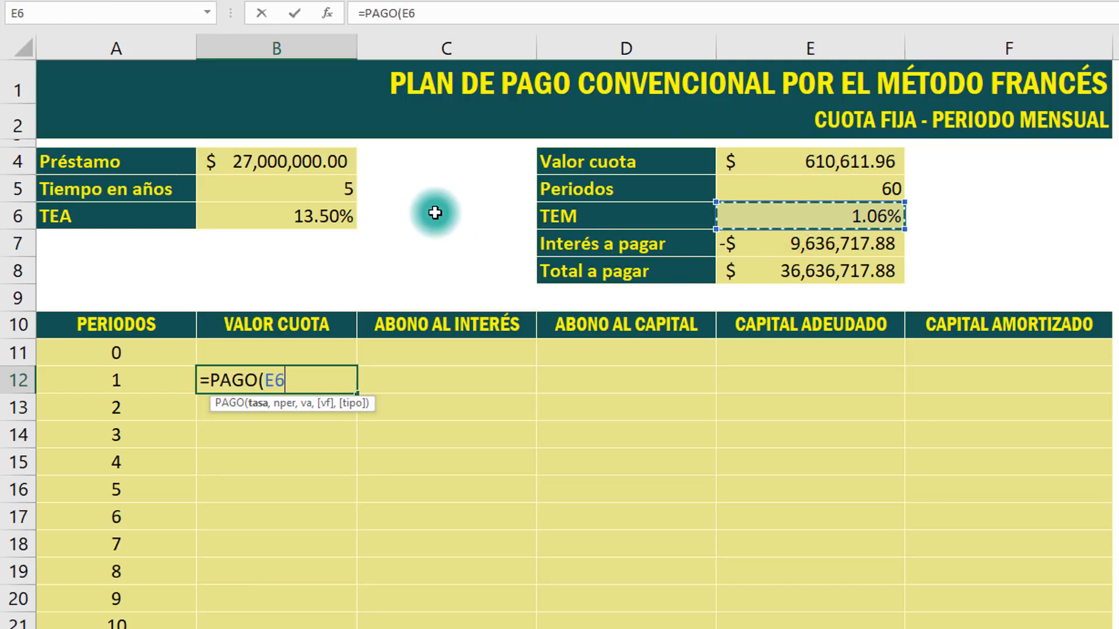
{"action": "key", "text": "F4"}
{"action": "type", "text": ","}
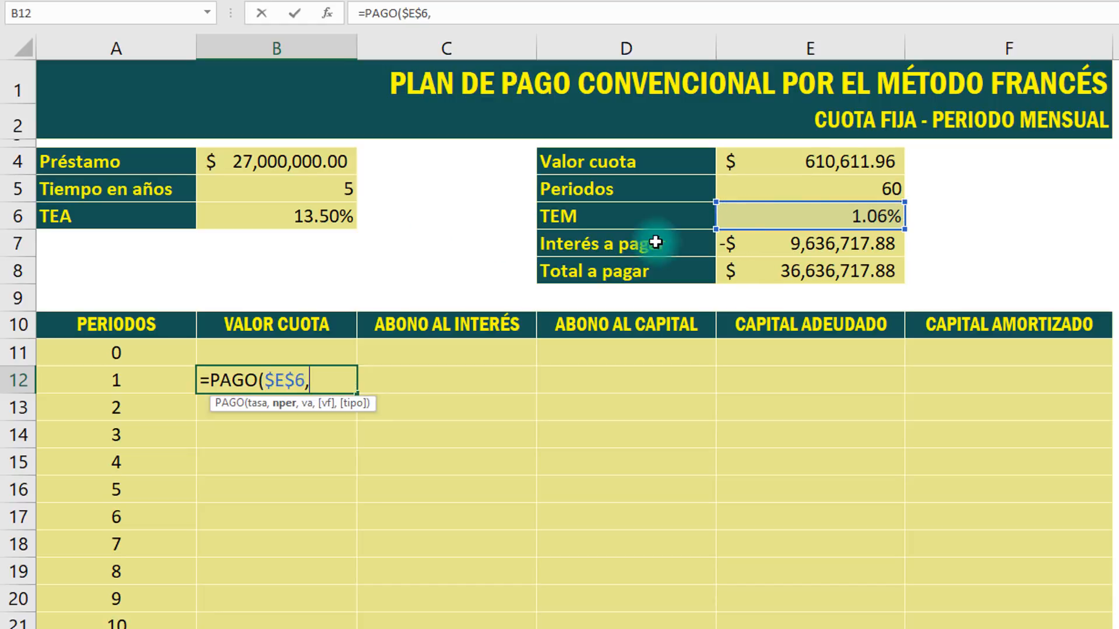
{"action": "left_click", "coordinate": [780, 185]}
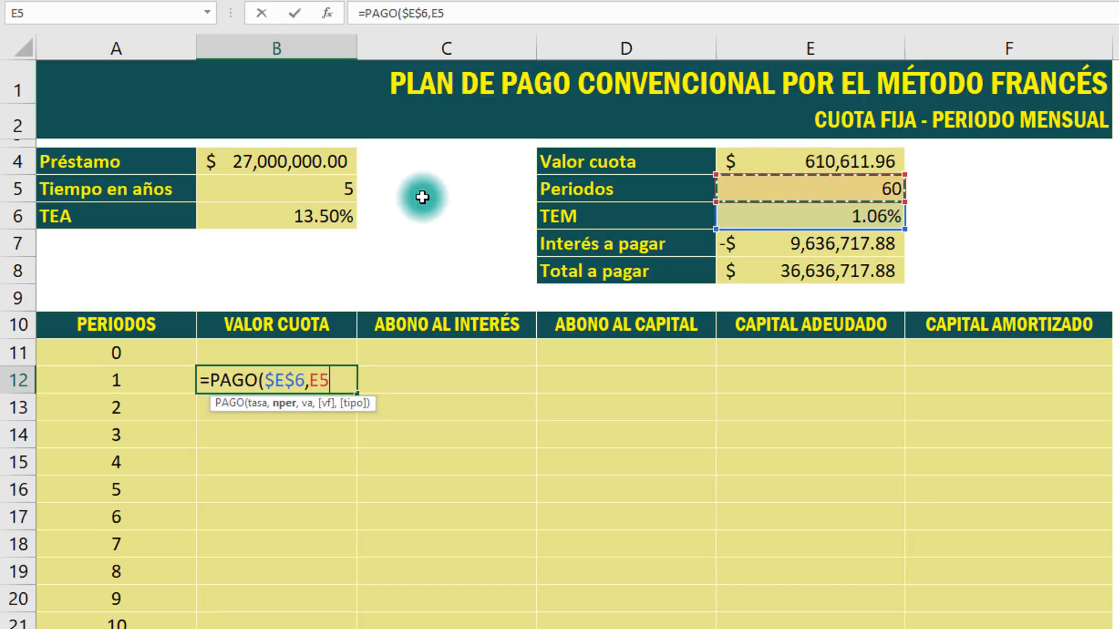
{"action": "key", "text": "F4"}
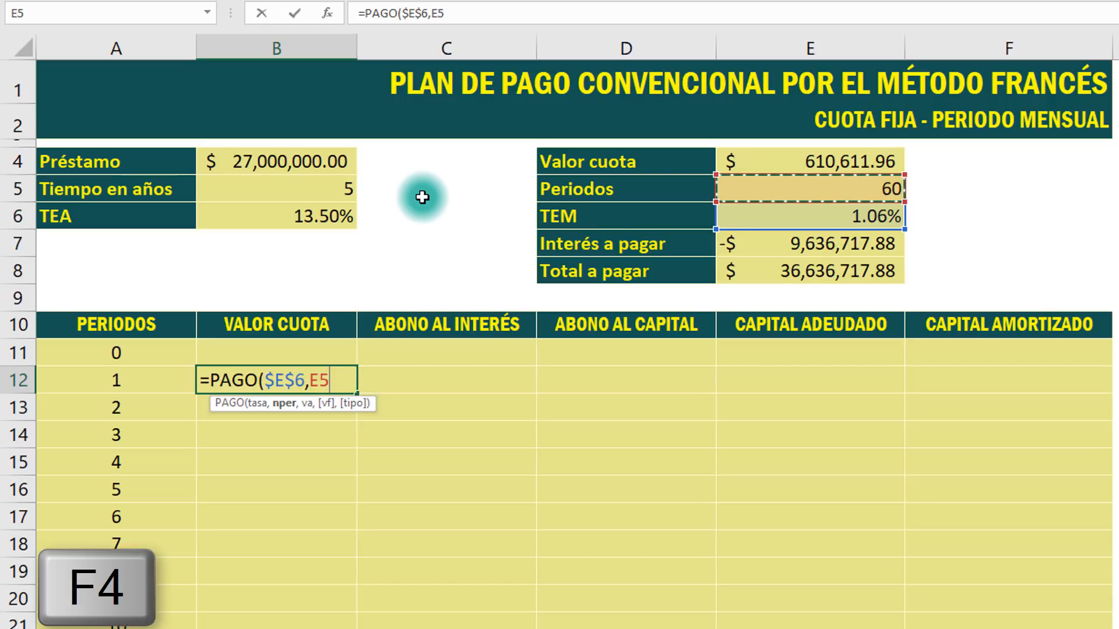
{"action": "type", "text": ","}
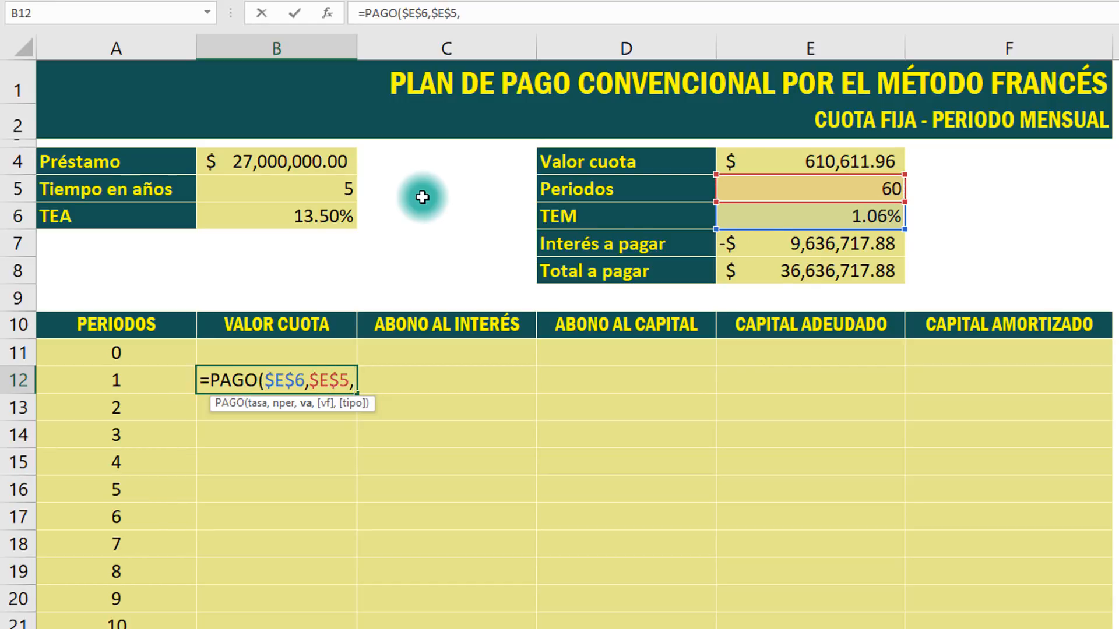
{"action": "type", "text": "-"}
{"action": "left_click", "coordinate": [315, 166]}
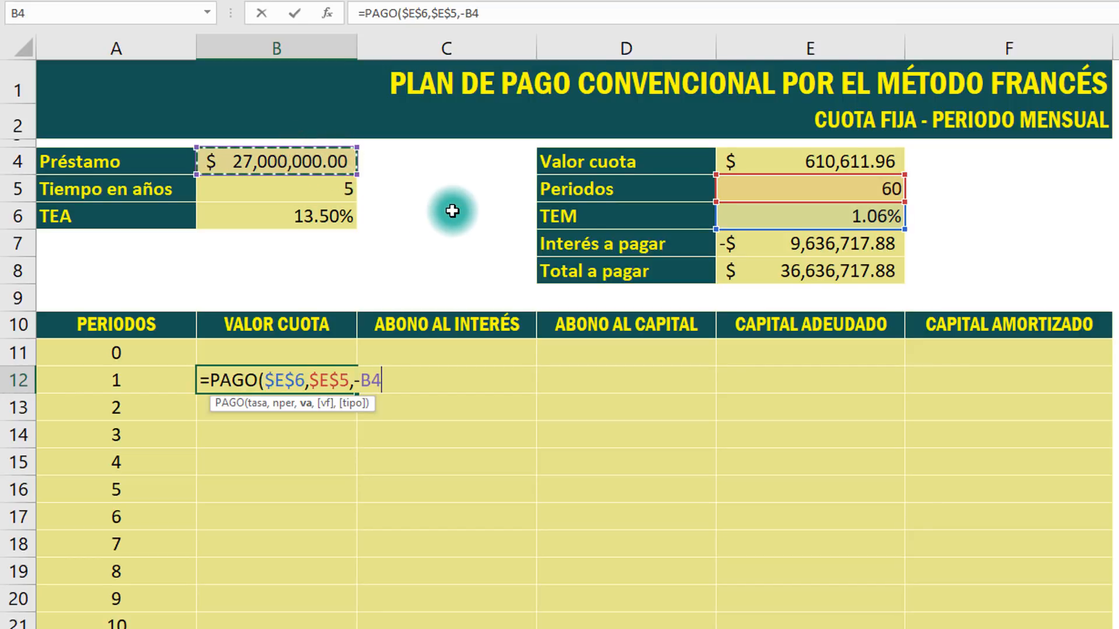
{"action": "key", "text": "F4"}
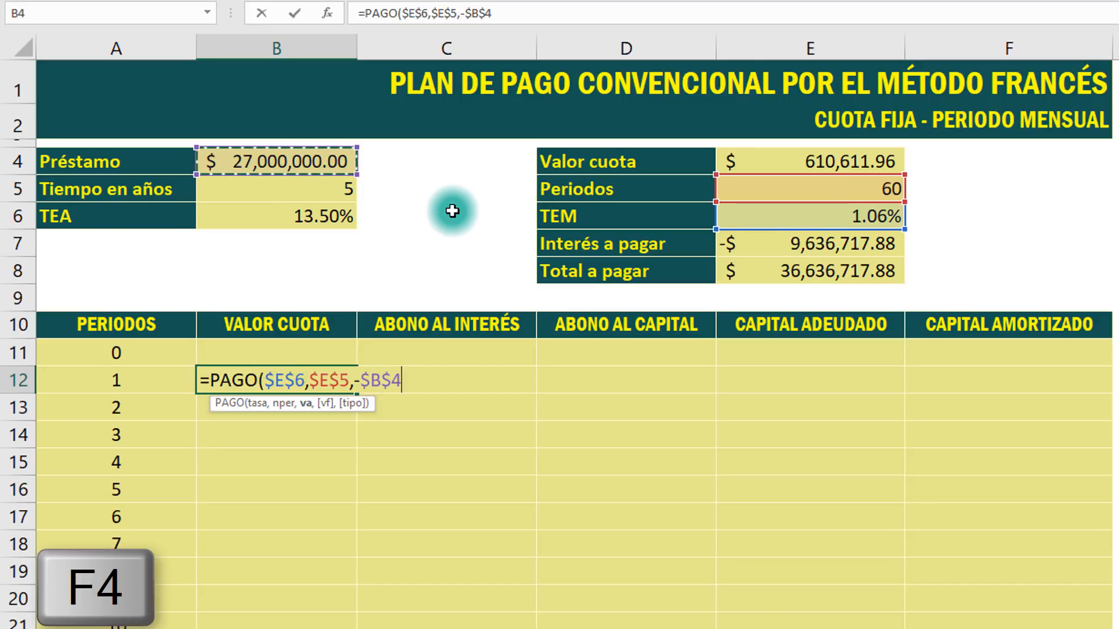
{"action": "type", "text": ")"}
{"action": "key", "text": "ctrl+Return"}
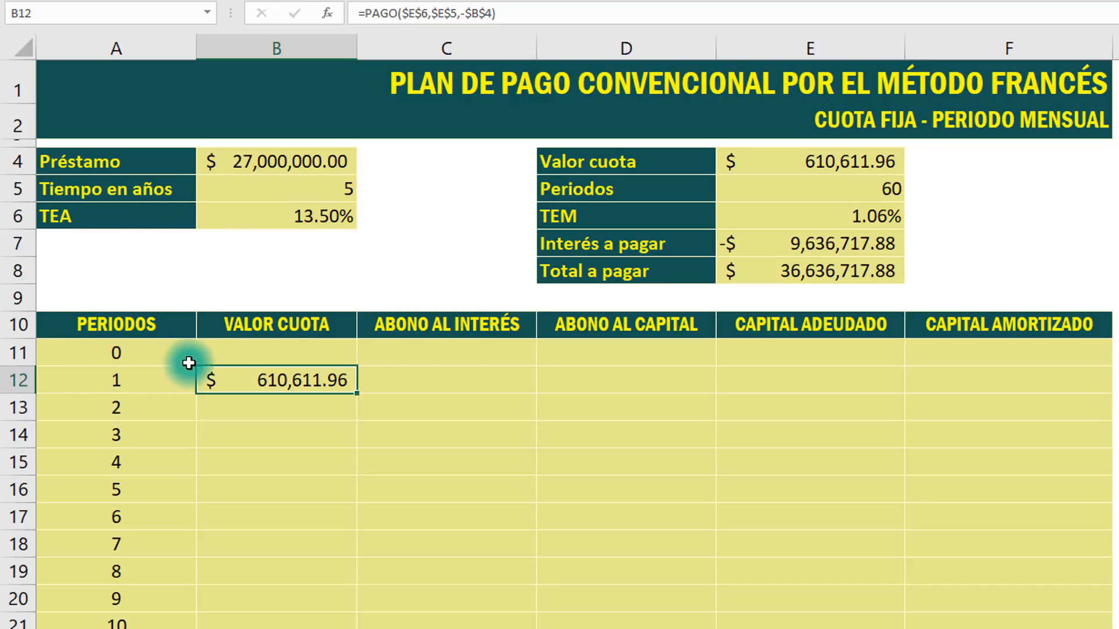
Set the period 0 outstanding capital (CAPITAL ADEUDADO) in cell E11 to the loan amount with the formula =B4.
{"action": "left_click", "coordinate": [774, 356]}
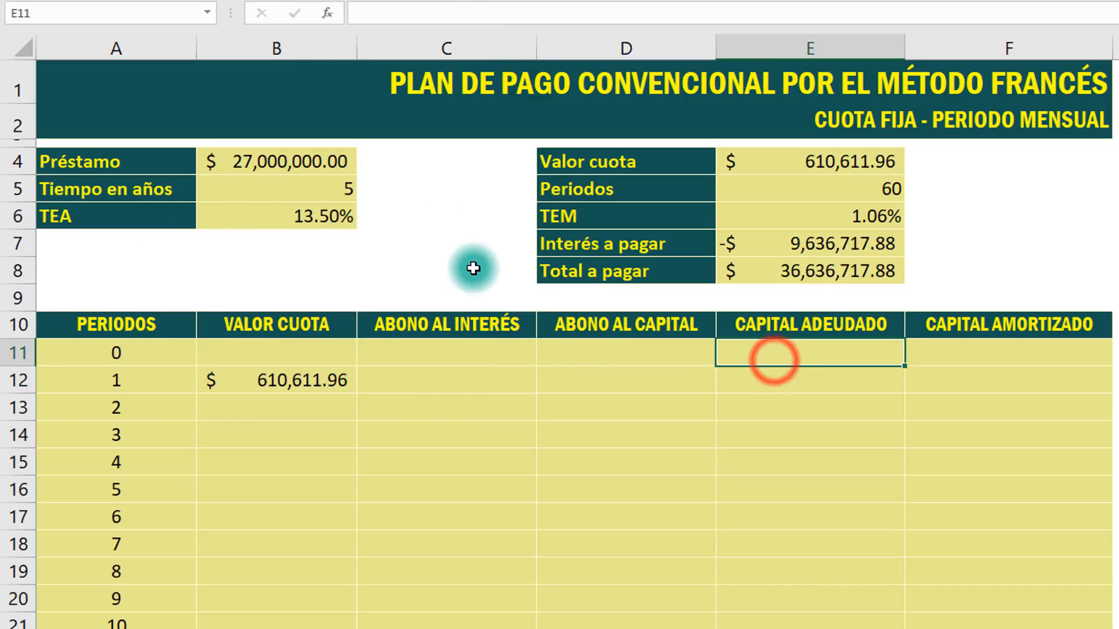
{"action": "type", "text": "2"}
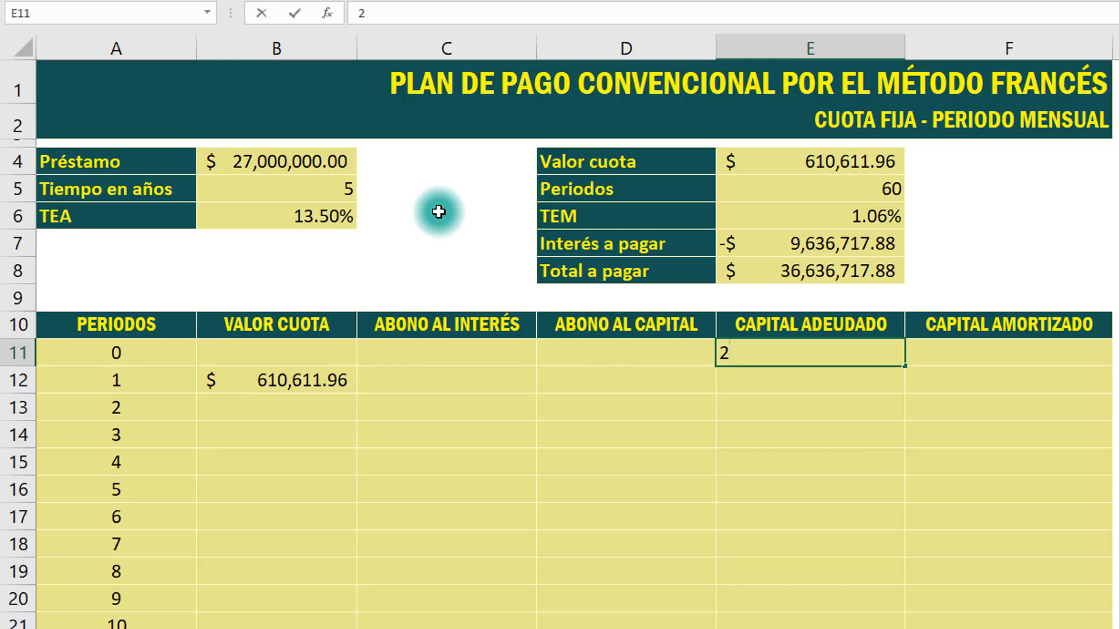
{"action": "key", "text": "Escape"}
{"action": "type", "text": "="}
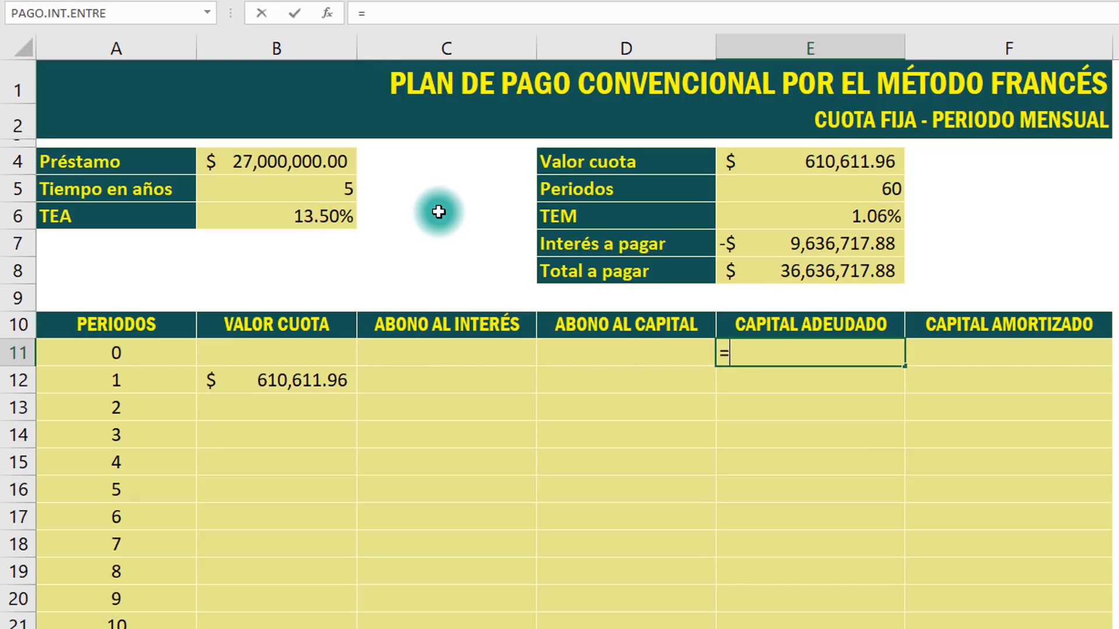
{"action": "left_click", "coordinate": [328, 158]}
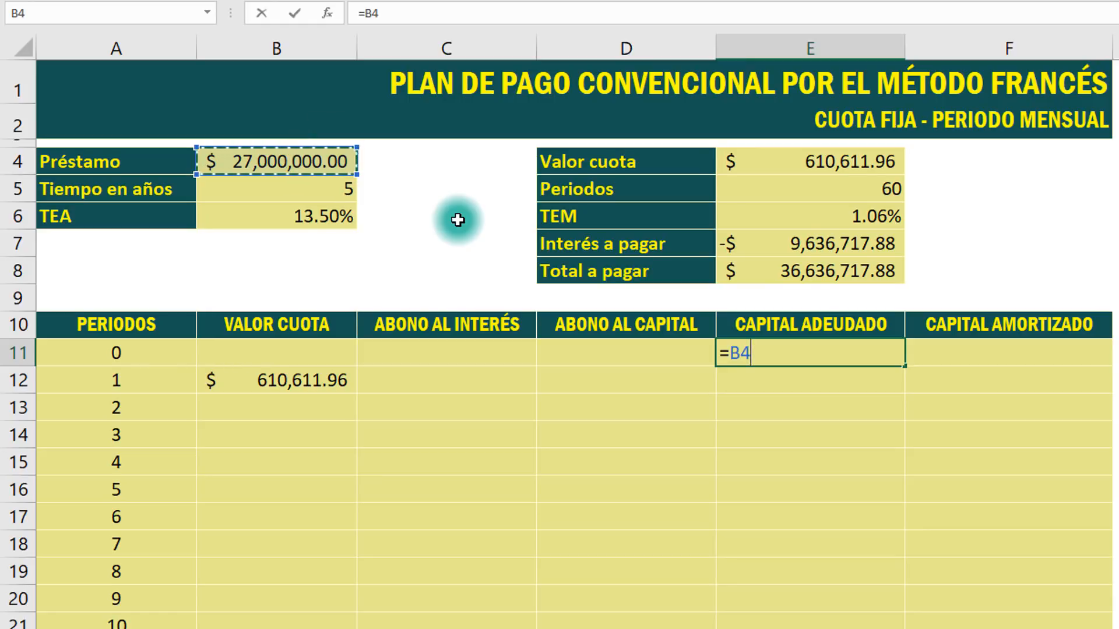
{"action": "key", "text": "ctrl+Return"}
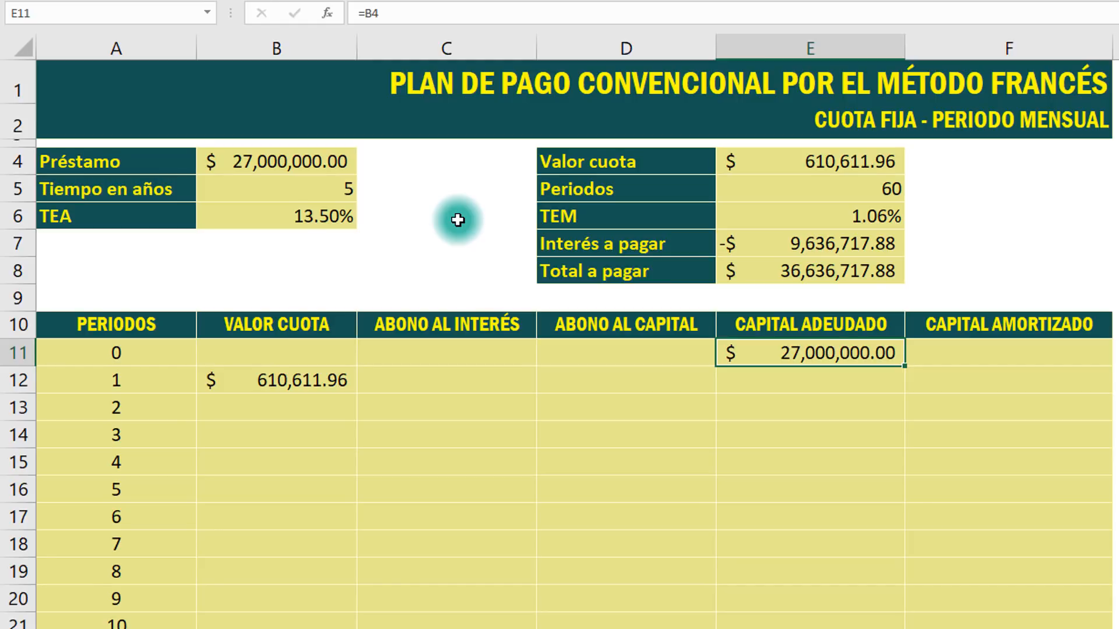
Calculate the period 1 interest payment (ABONO AL INTERÉS) in cell C12 with the formula =$E$6*E11.
{"action": "left_click", "coordinate": [457, 379]}
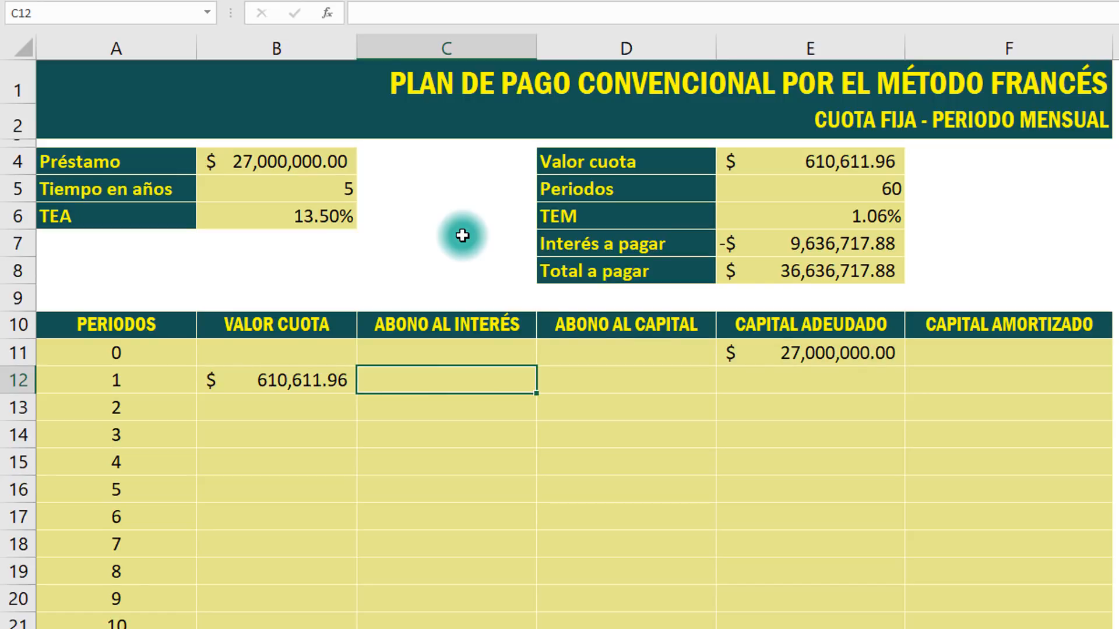
{"action": "type", "text": "="}
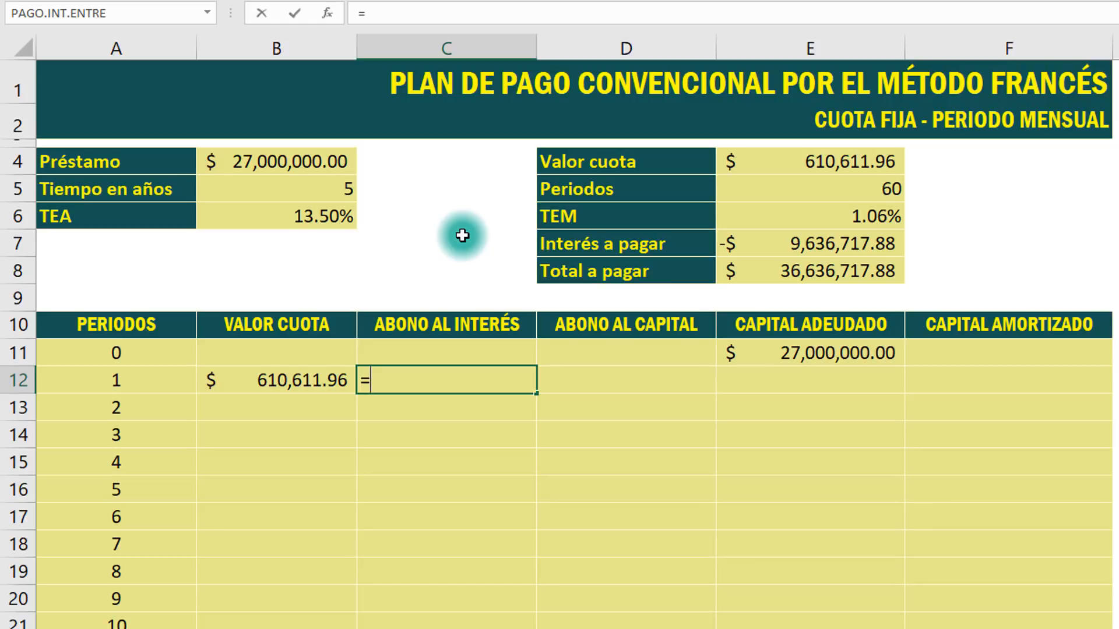
{"action": "left_click", "coordinate": [824, 217]}
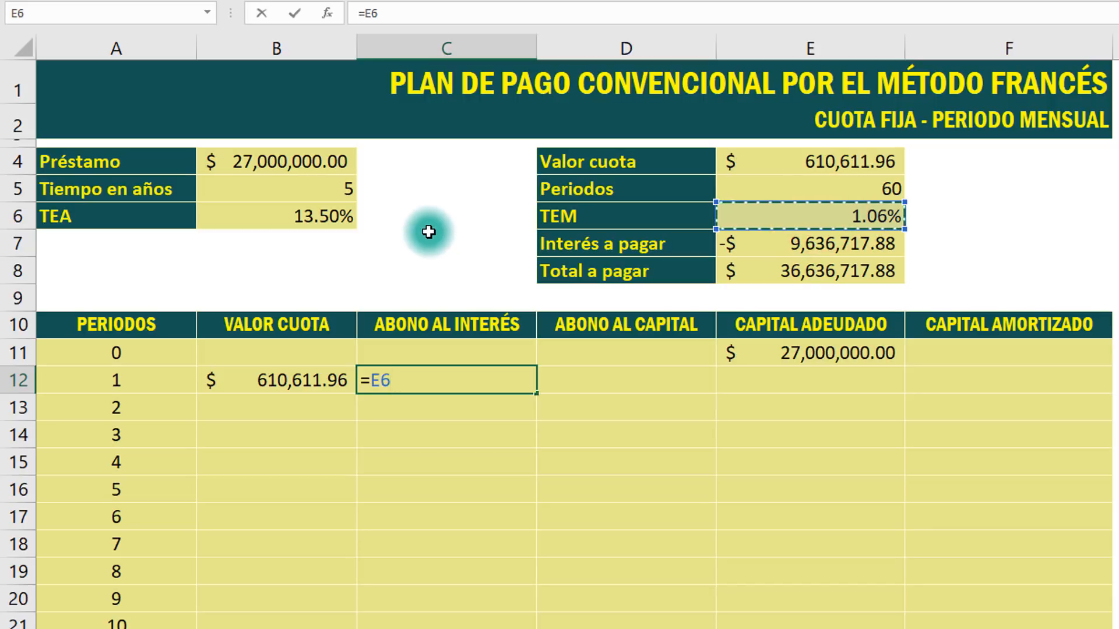
{"action": "key", "text": "F4"}
{"action": "type", "text": "*"}
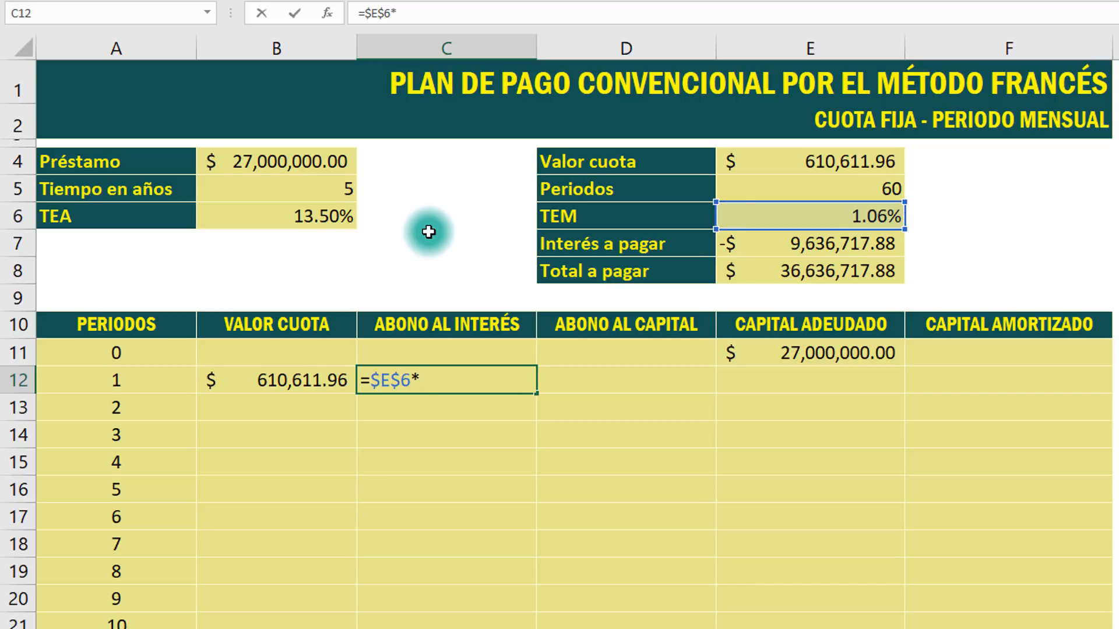
{"action": "left_click", "coordinate": [799, 350]}
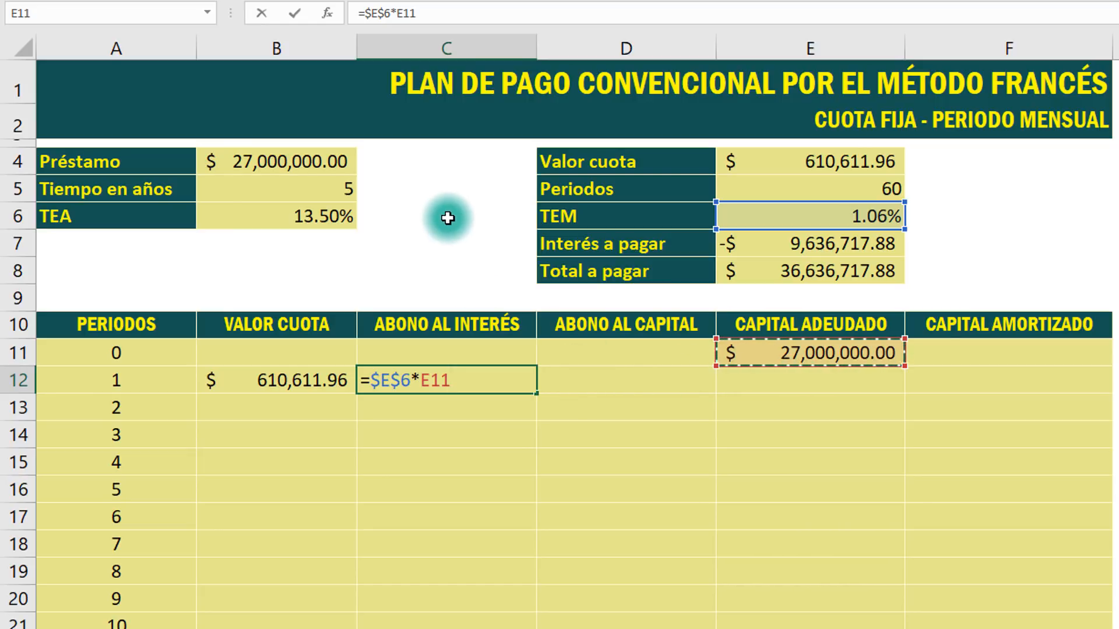
{"action": "key", "text": "ctrl+Return"}
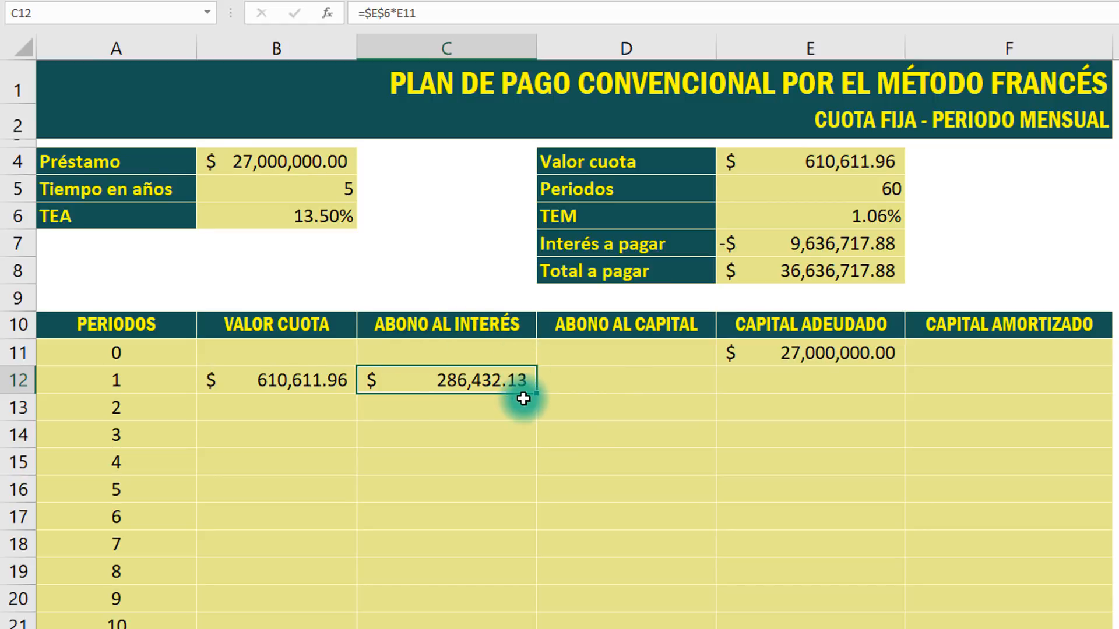
Calculate the period 1 principal payment (ABONO AL CAPITAL) in cell D12 with the formula =B12-C12.
{"action": "left_click", "coordinate": [606, 385]}
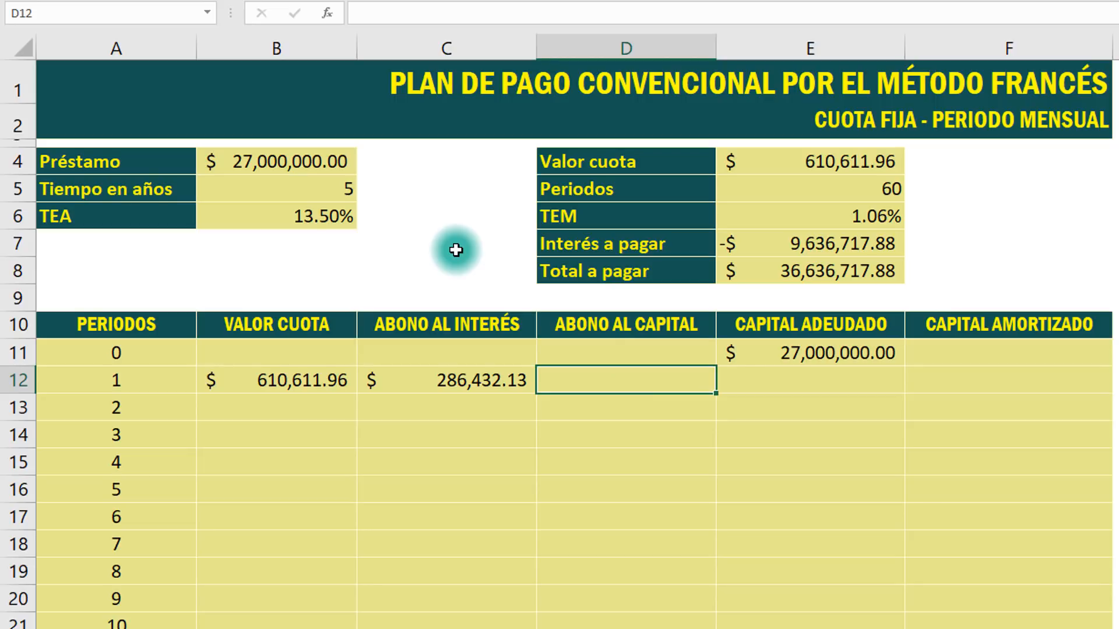
{"action": "type", "text": "="}
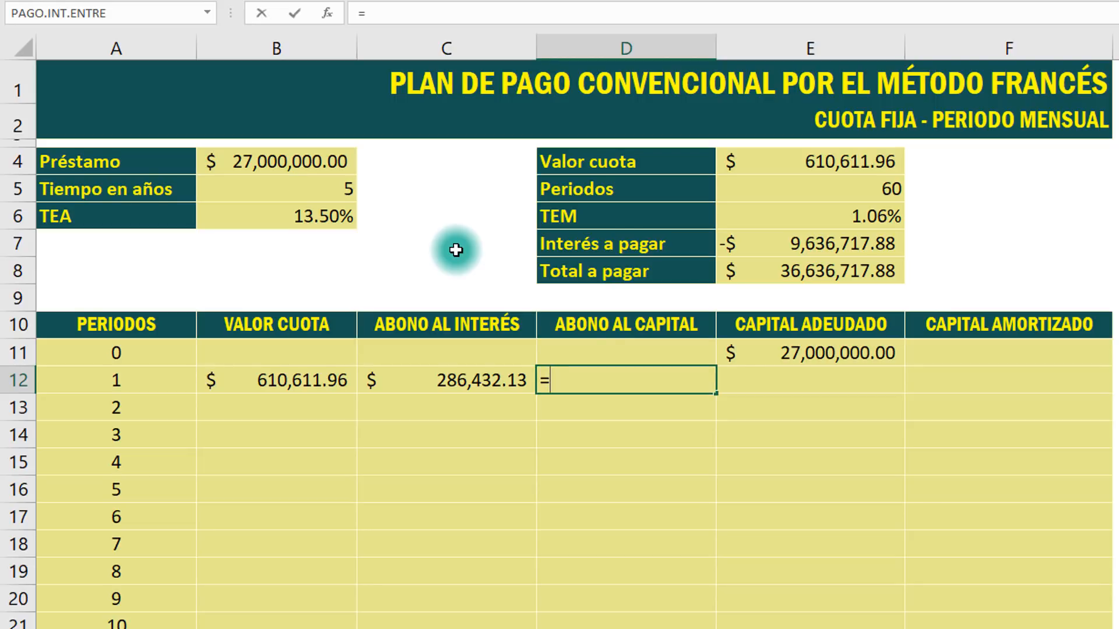
{"action": "left_click", "coordinate": [288, 380]}
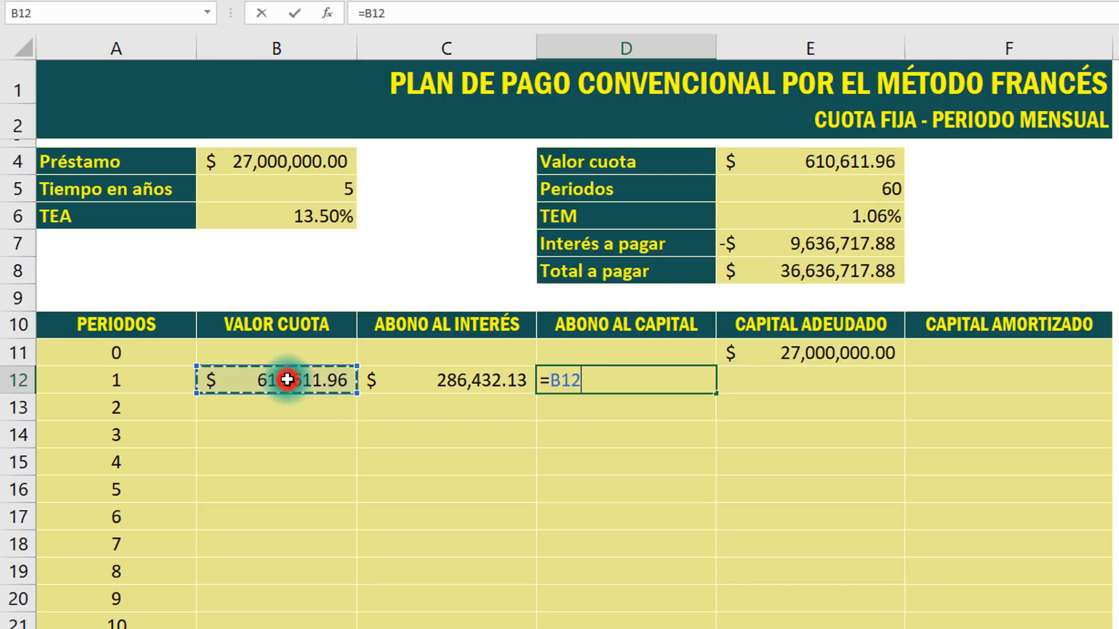
{"action": "type", "text": "-"}
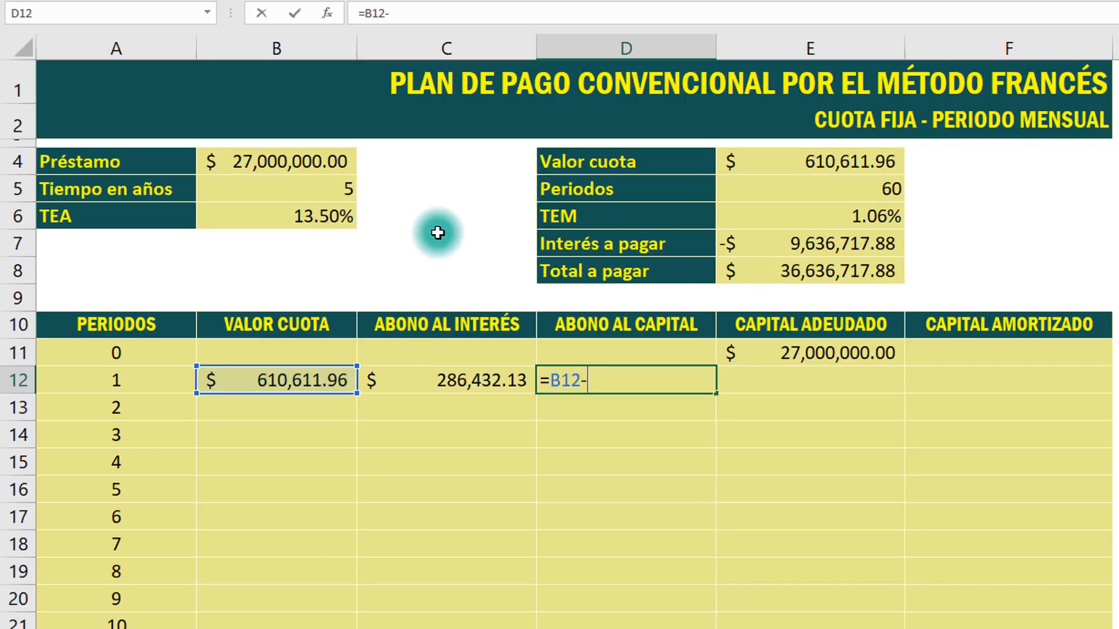
{"action": "left_click", "coordinate": [449, 381]}
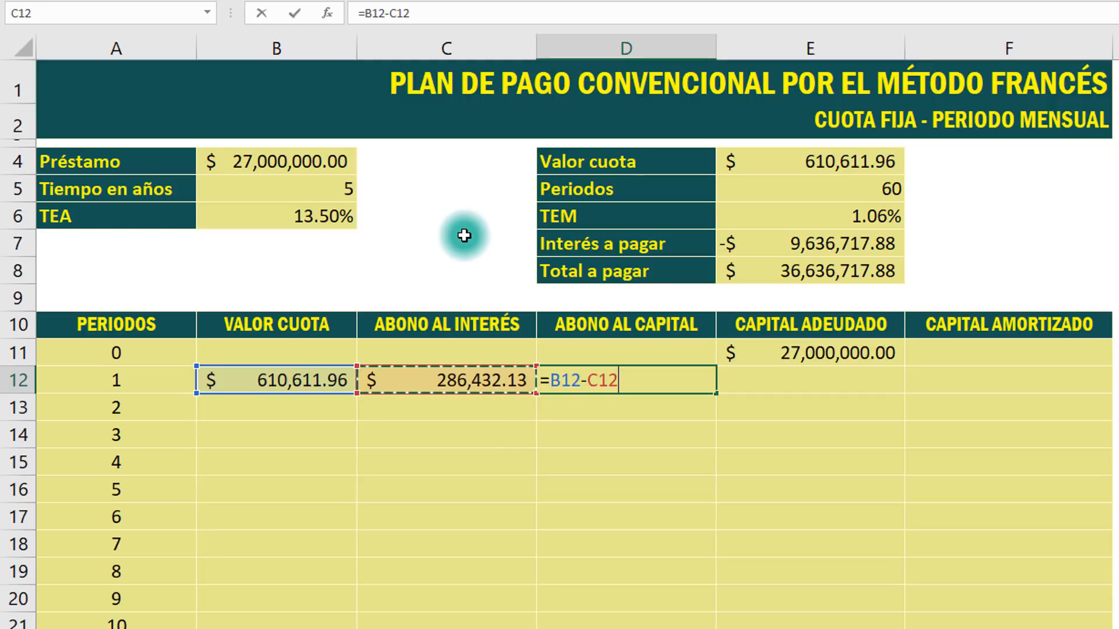
{"action": "key", "text": "ctrl+Return"}
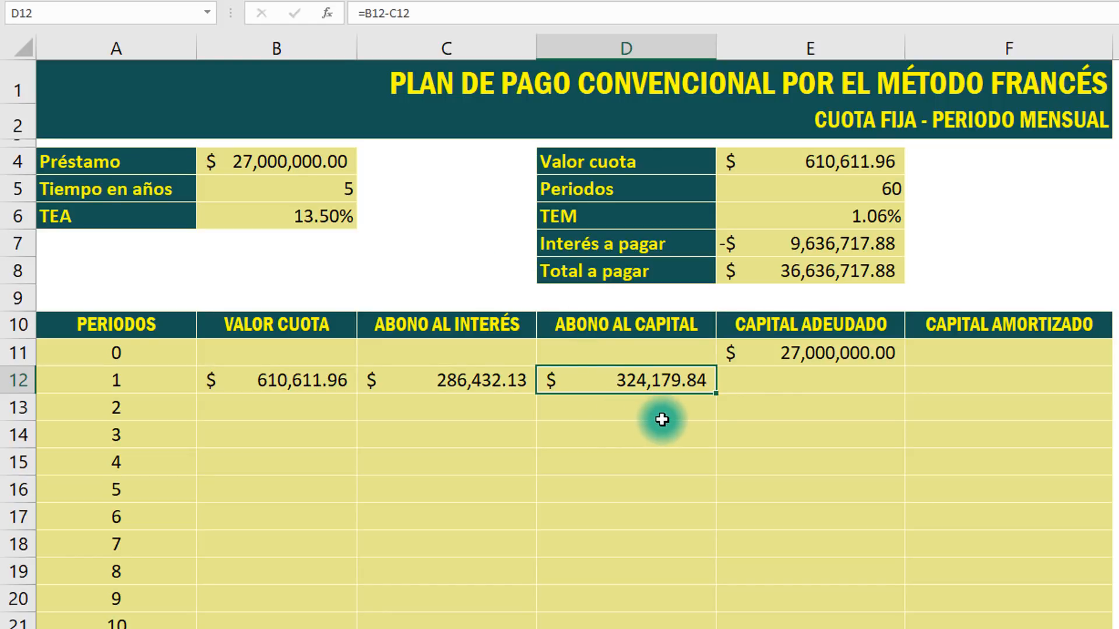
Calculate the period 1 outstanding capital (CAPITAL ADEUDADO) in cell E12 with the formula =E11-D12.
{"action": "left_click", "coordinate": [781, 385]}
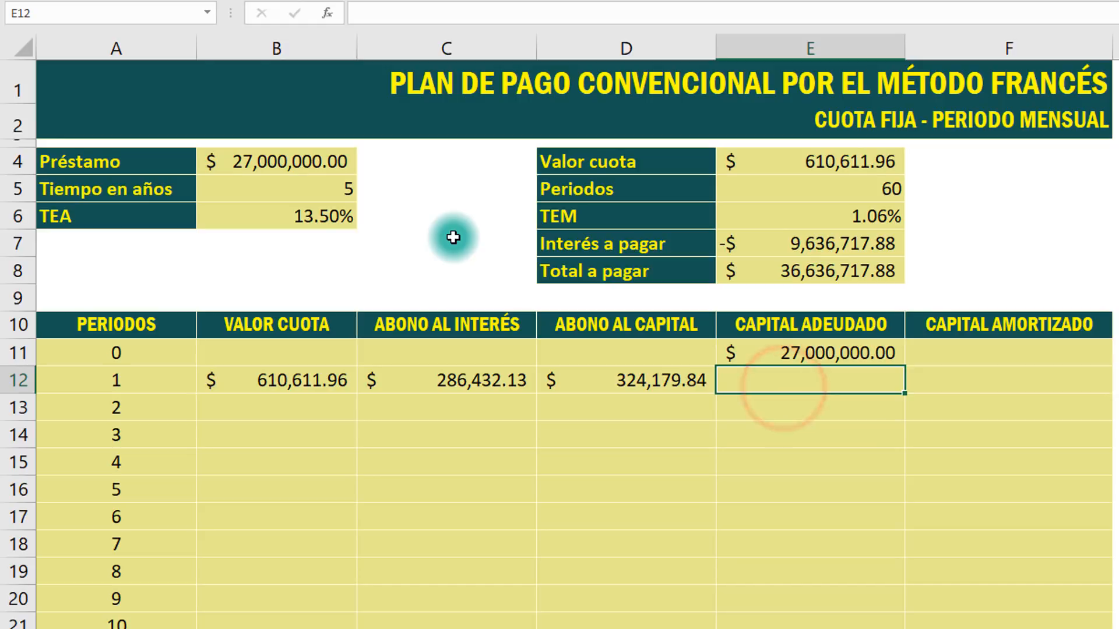
{"action": "type", "text": "="}
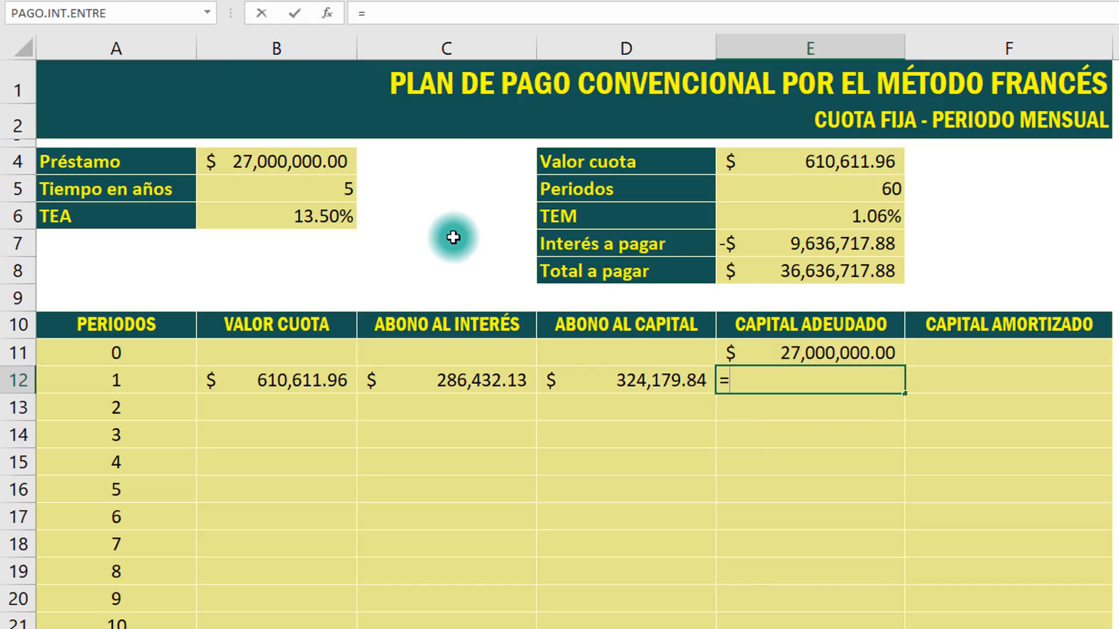
{"action": "left_click", "coordinate": [775, 352]}
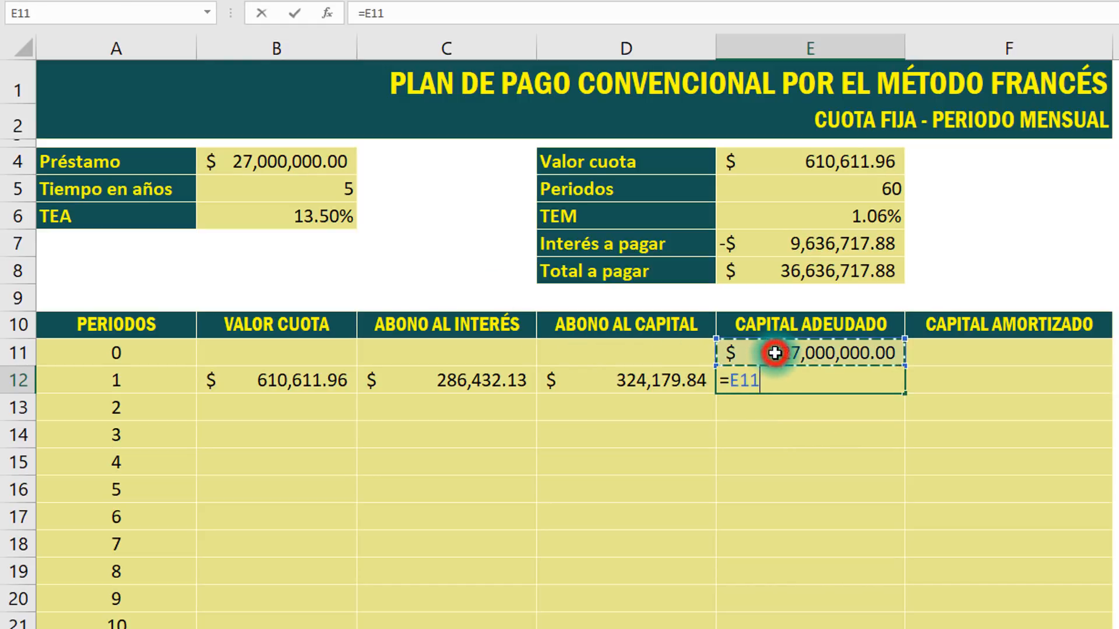
{"action": "type", "text": "-"}
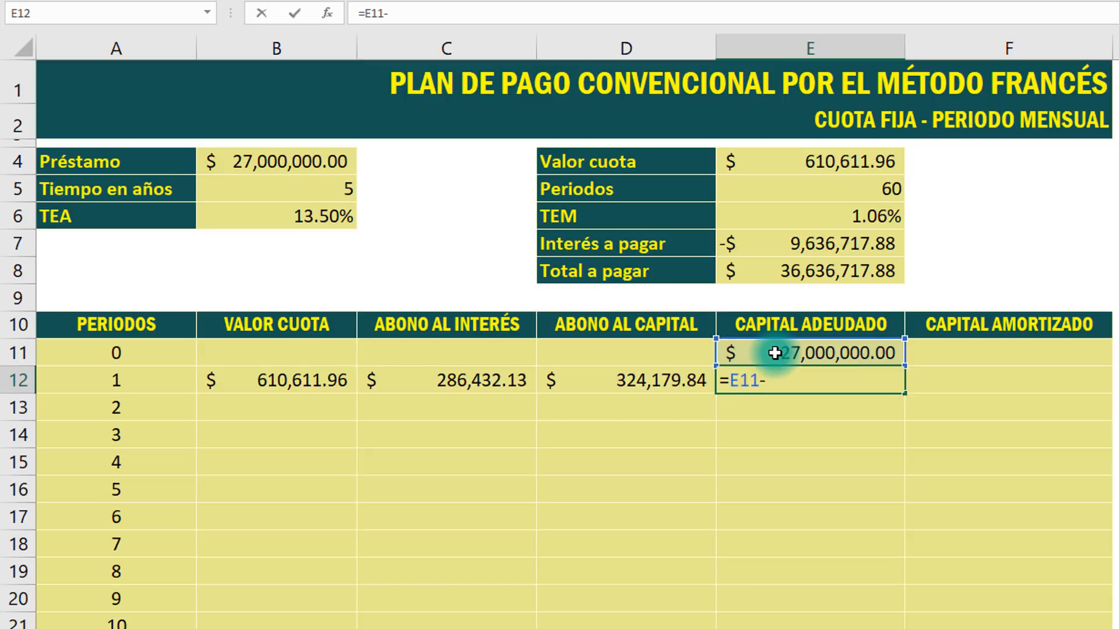
{"action": "left_click", "coordinate": [671, 379]}
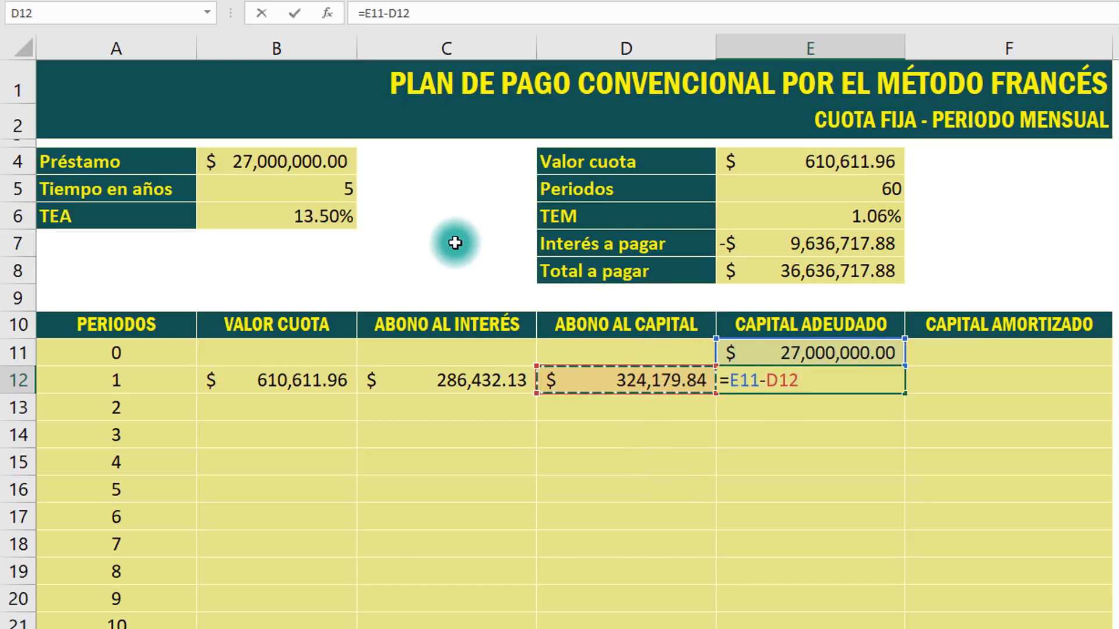
{"action": "key", "text": "ctrl+Return"}
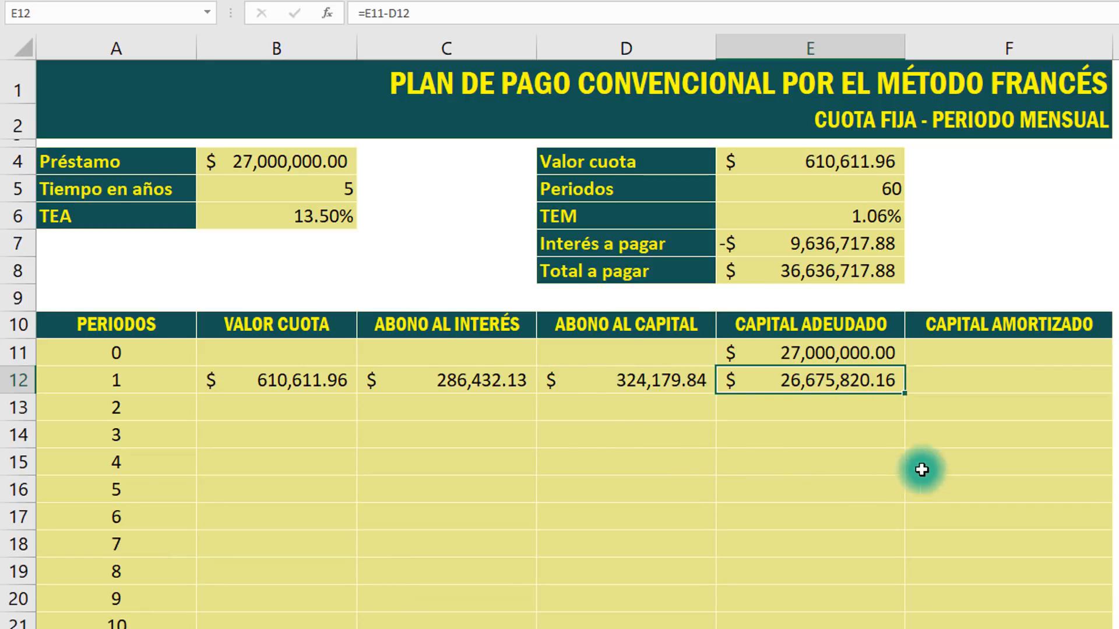
Calculate the period 1 amortized capital (CAPITAL AMORTIZADO) in cell F12 with the formula =D12+F11.
{"action": "left_click", "coordinate": [986, 379]}
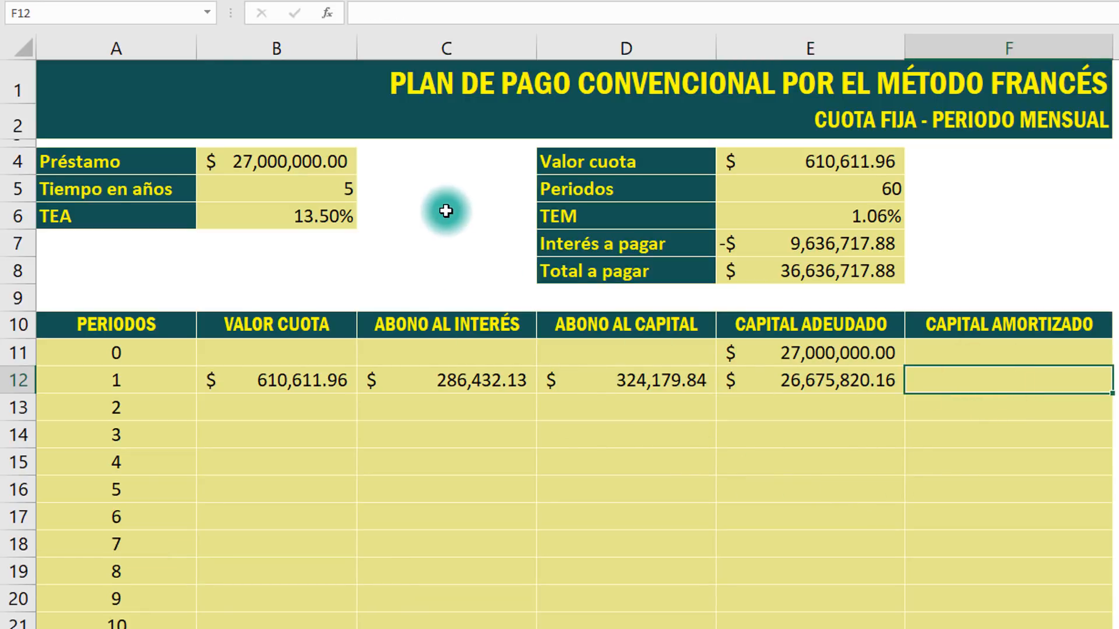
{"action": "type", "text": "="}
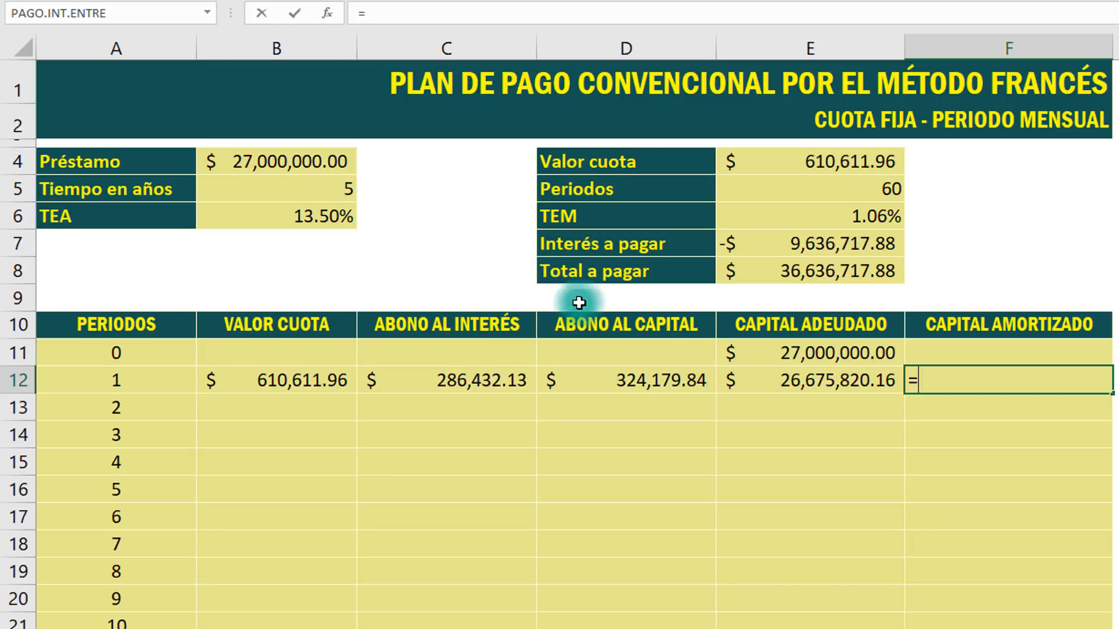
{"action": "left_click", "coordinate": [593, 376]}
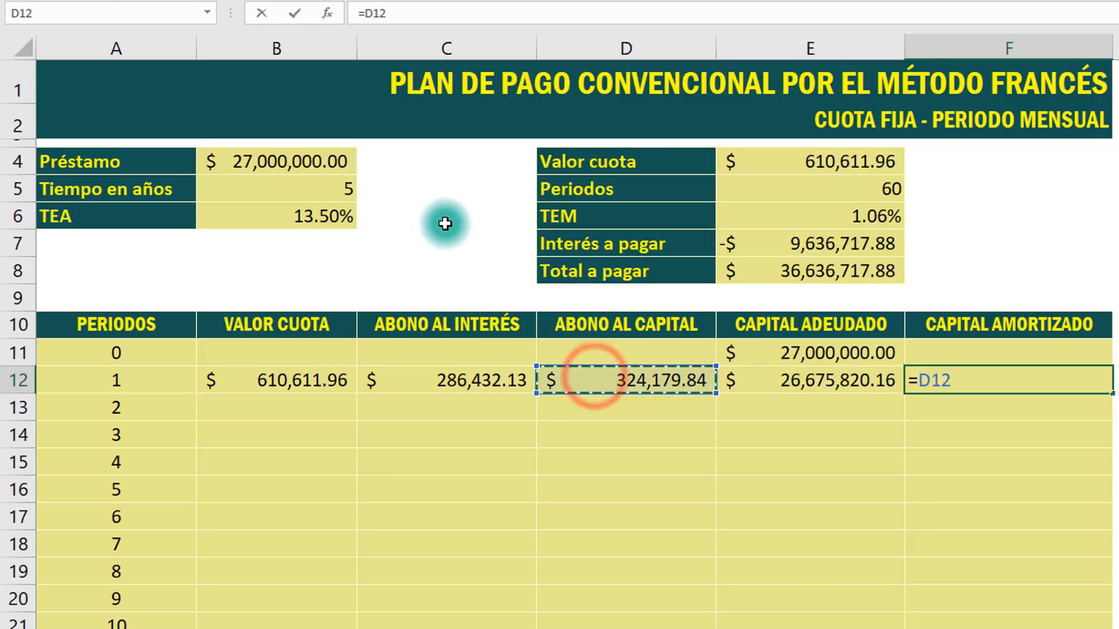
{"action": "type", "text": "+"}
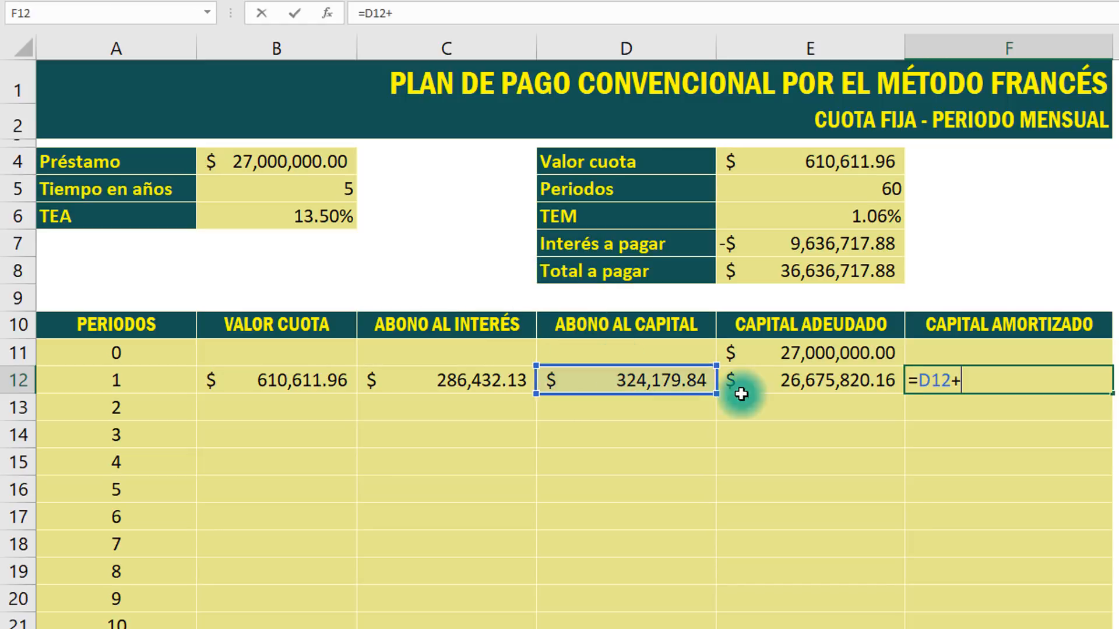
{"action": "left_click", "coordinate": [972, 349]}
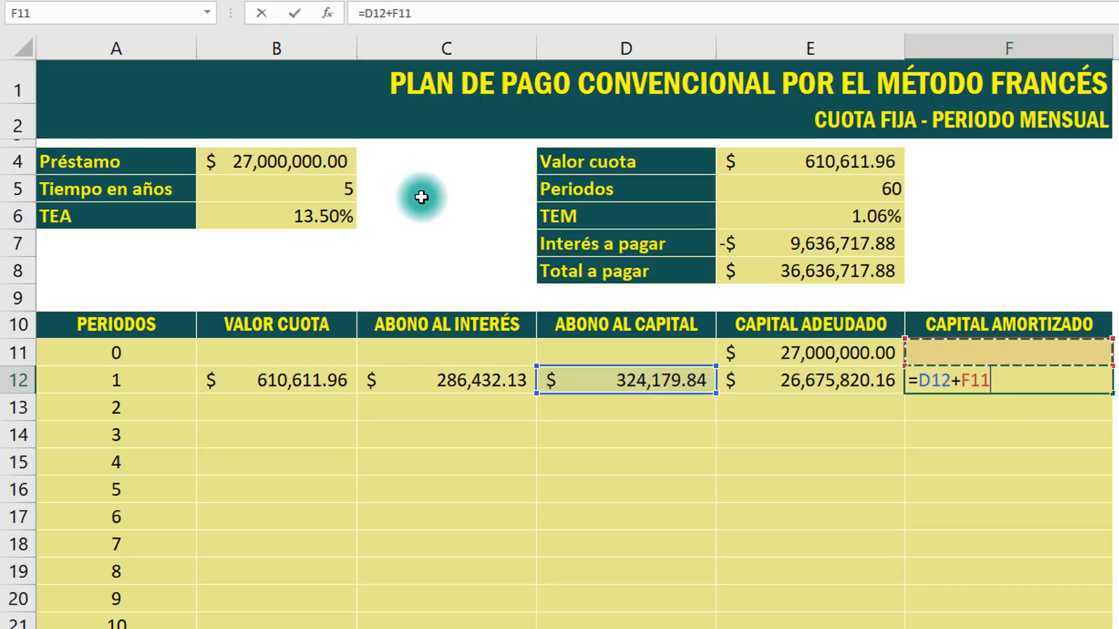
{"action": "key", "text": "ctrl+Return"}
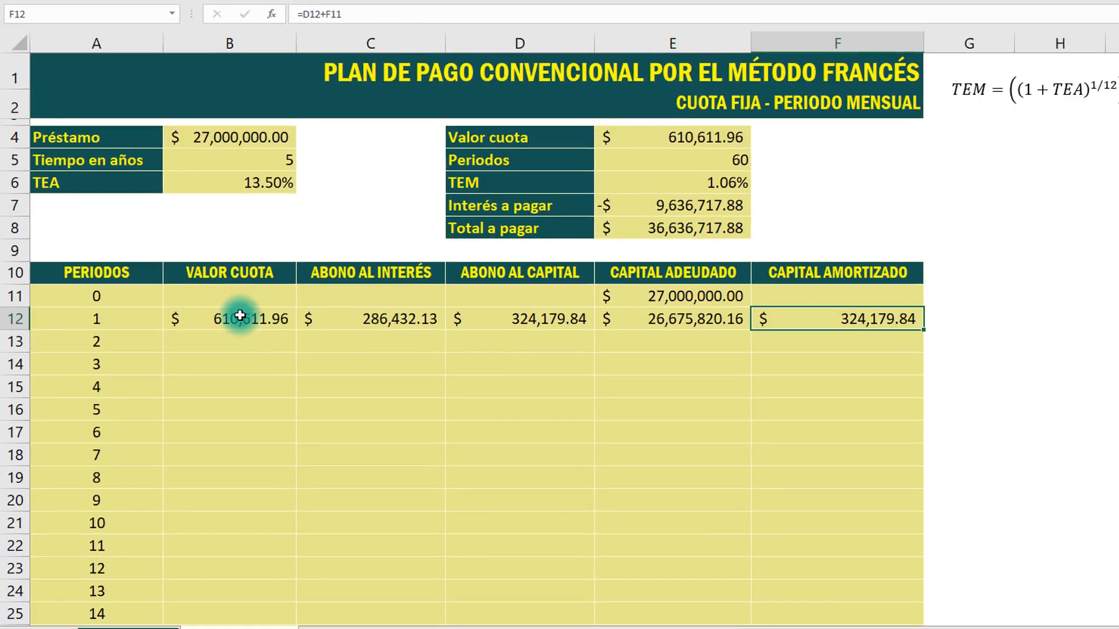
Fill the period 1 formulas in B12:F12 down the table through period 60.
{"action": "left_click_drag", "start_coordinate": [288, 380], "coordinate": [828, 387]}
{"action": "left_click_drag", "start_coordinate": [688, 325], "coordinate": [851, 323]}
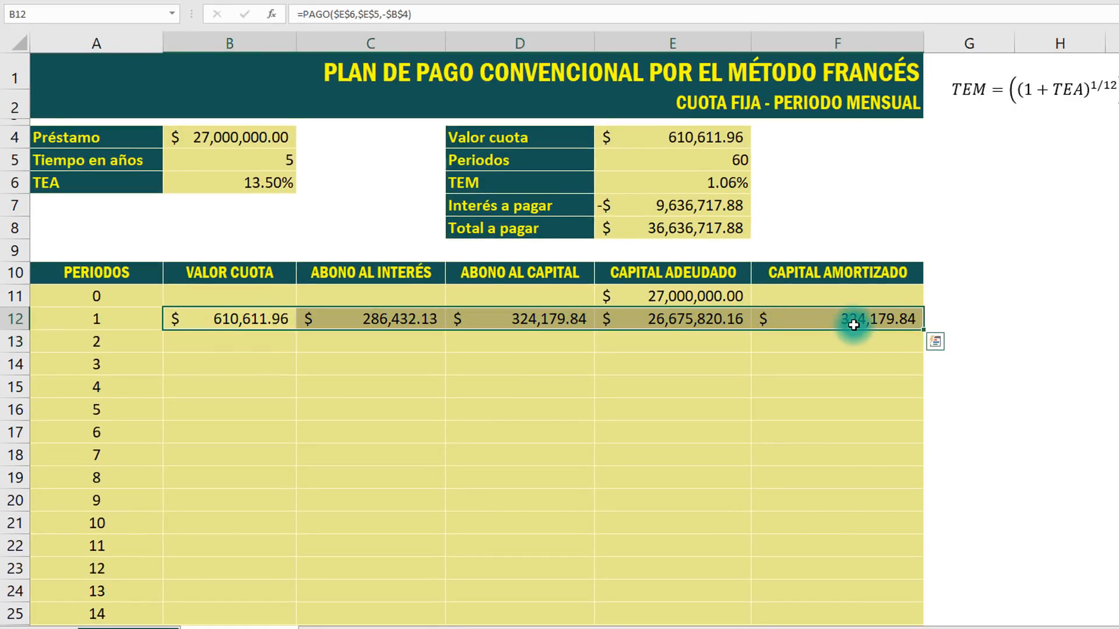
{"action": "double_click", "coordinate": [924, 329]}
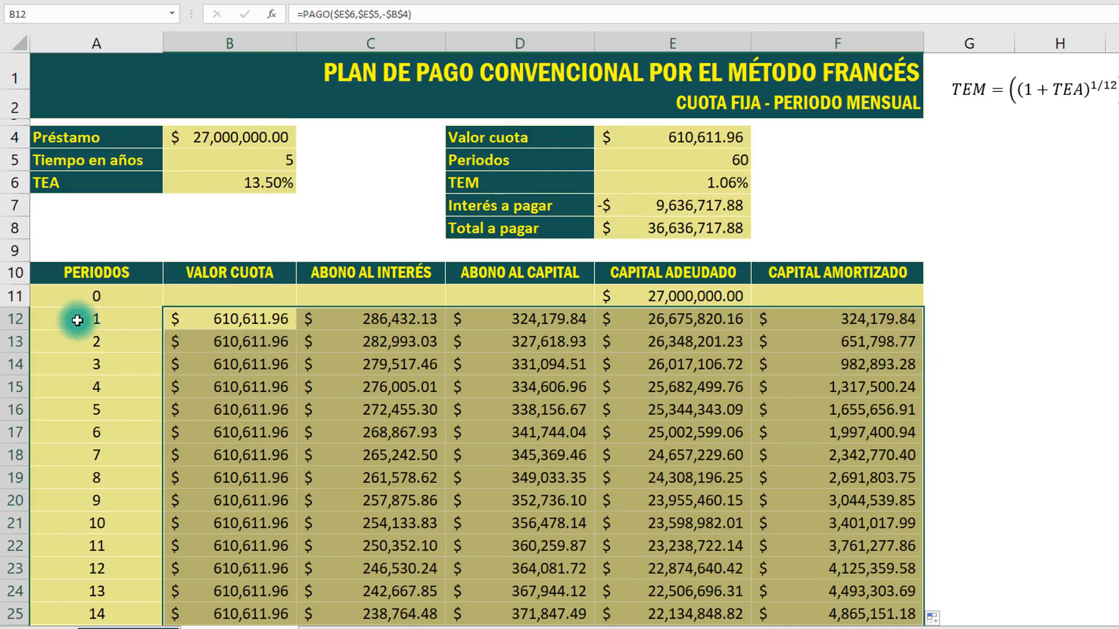
Freeze the panes above row 11 so the loan summary and table headers stay in view.
{"action": "left_click", "coordinate": [16, 296]}
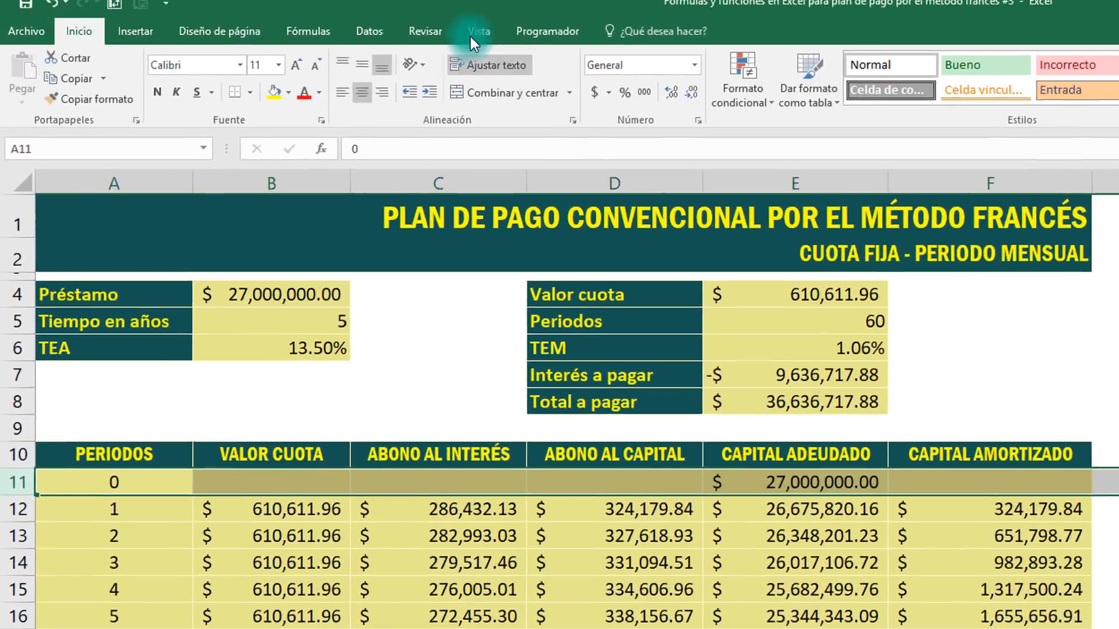
{"action": "left_click", "coordinate": [484, 37]}
{"action": "left_click", "coordinate": [722, 102]}
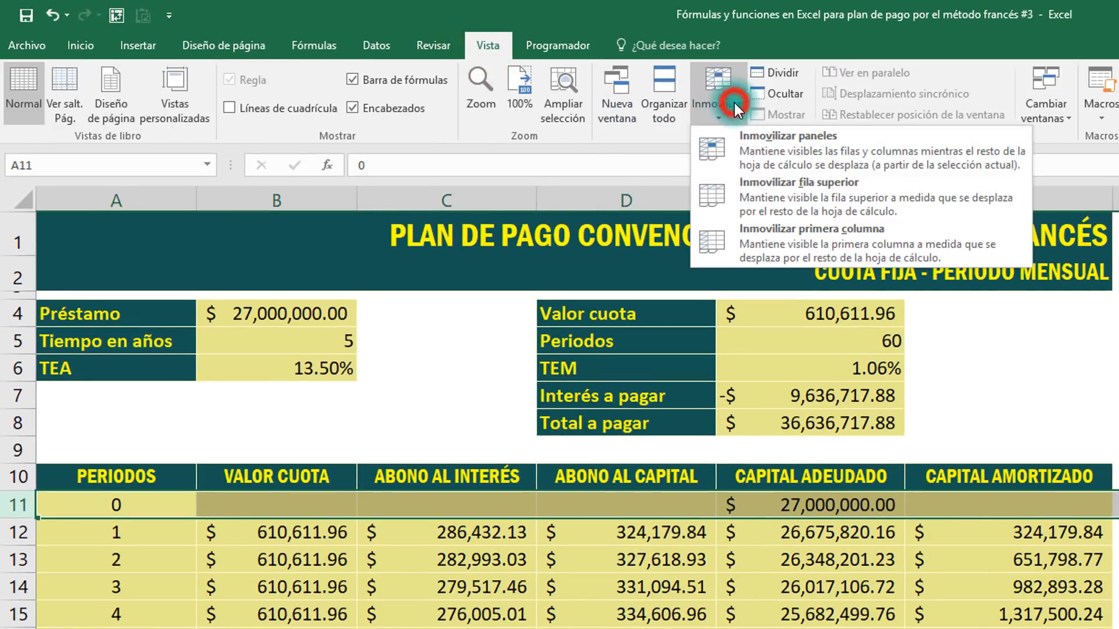
{"action": "left_click", "coordinate": [788, 156]}
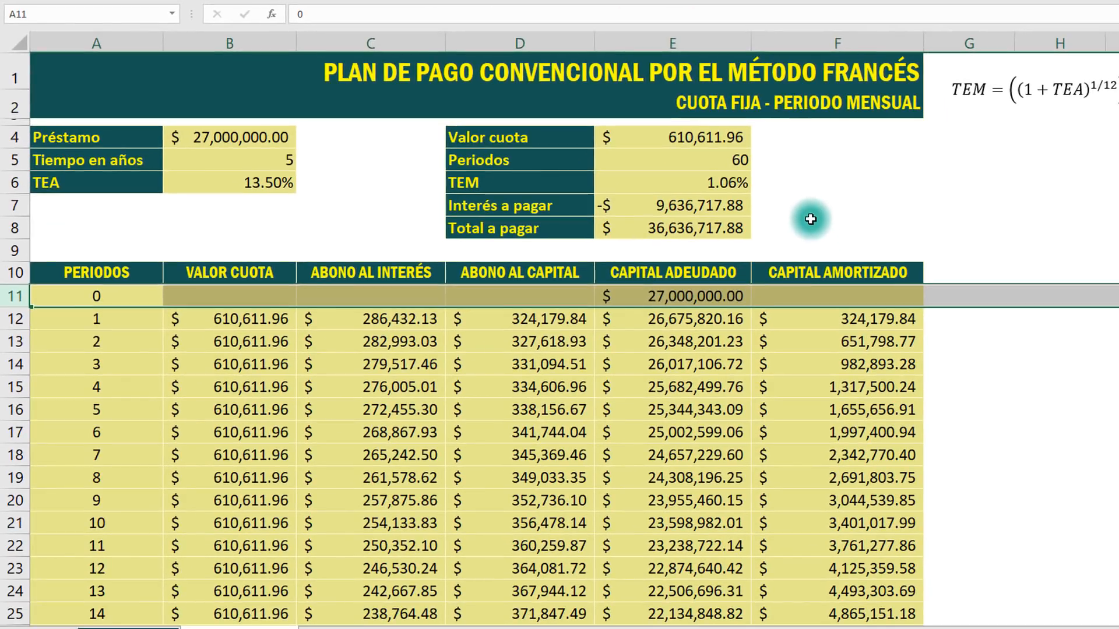
{"action": "left_click", "coordinate": [981, 396]}
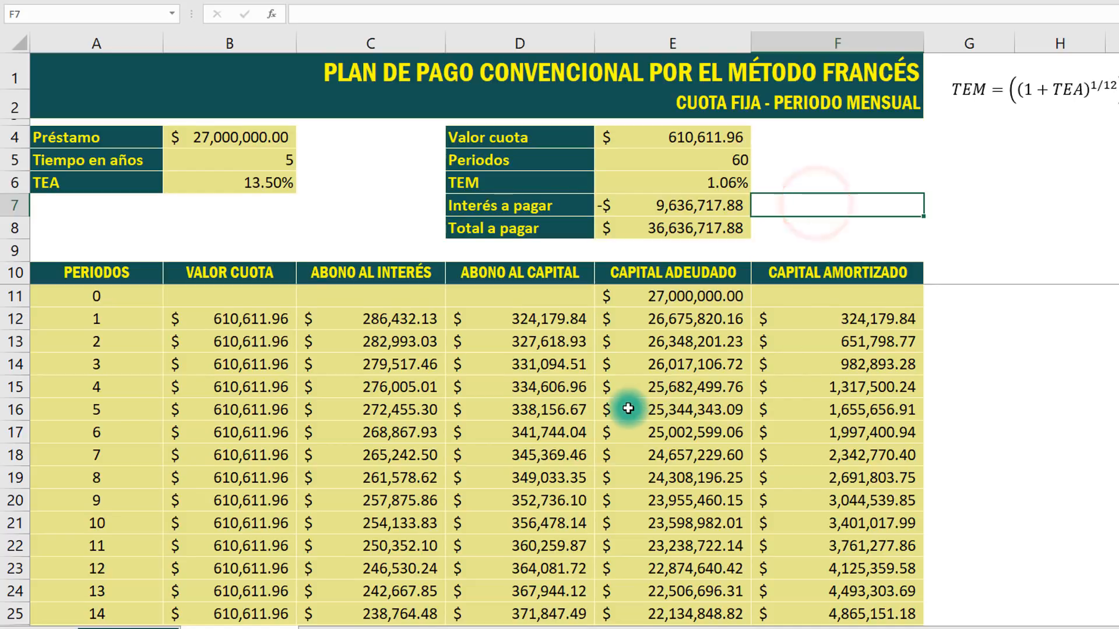
Review the final table rows through period 60 and unfreeze the panes.
{"action": "scroll", "coordinate": [628, 408], "scroll_direction": "down", "scroll_amount": 11}
{"action": "scroll", "coordinate": [628, 408], "scroll_direction": "down", "scroll_amount": 7}
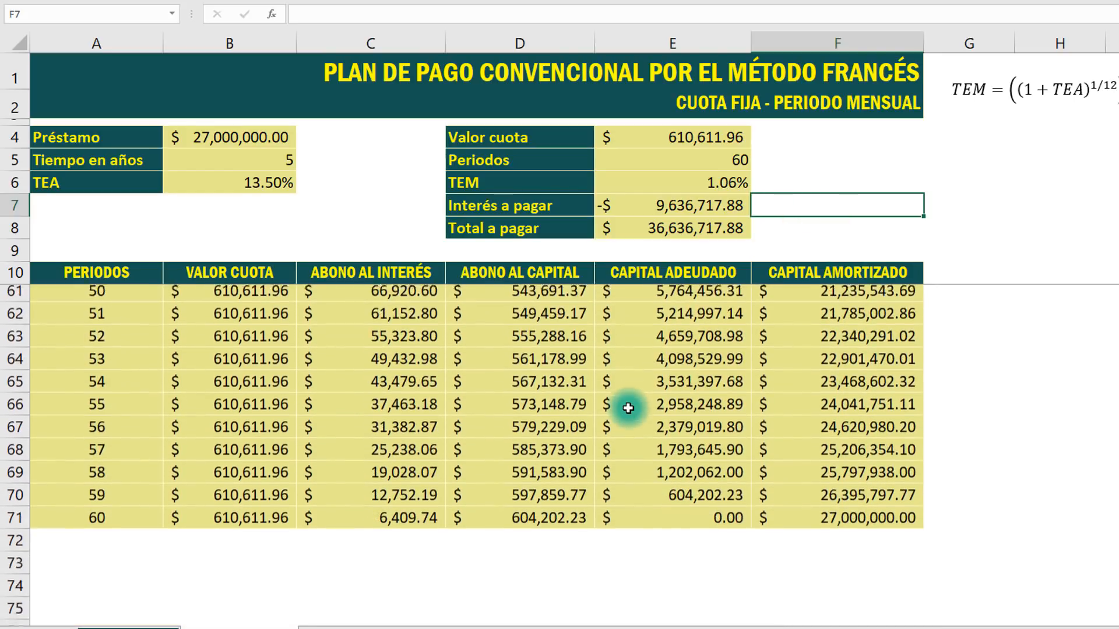
{"action": "scroll", "coordinate": [628, 408], "scroll_direction": "up", "scroll_amount": 1}
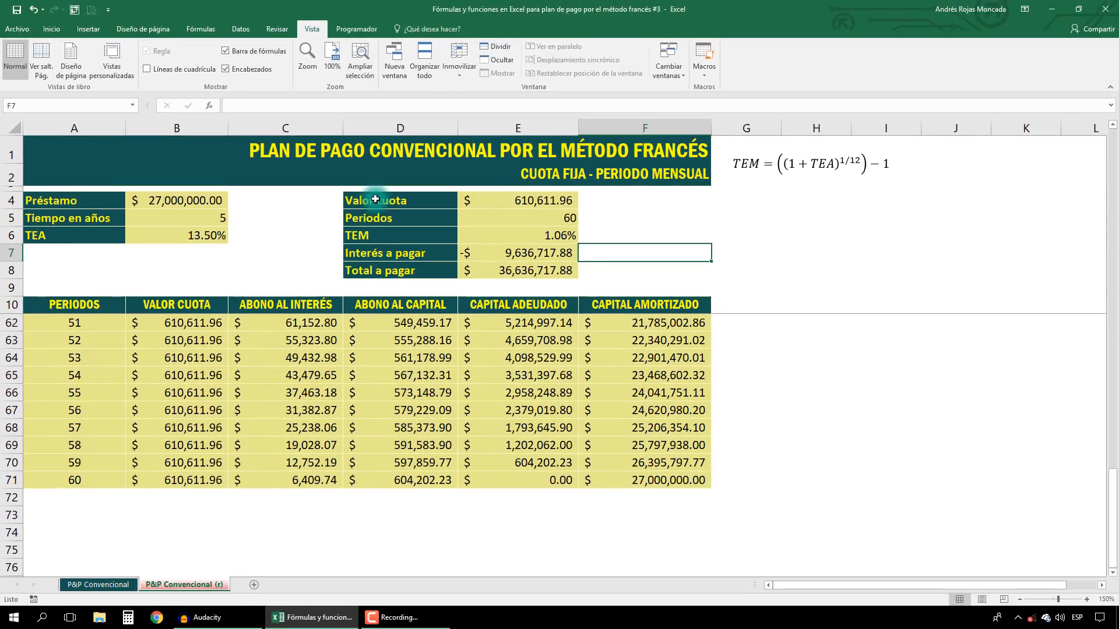
{"action": "left_click", "coordinate": [452, 64]}
{"action": "left_click", "coordinate": [499, 95]}
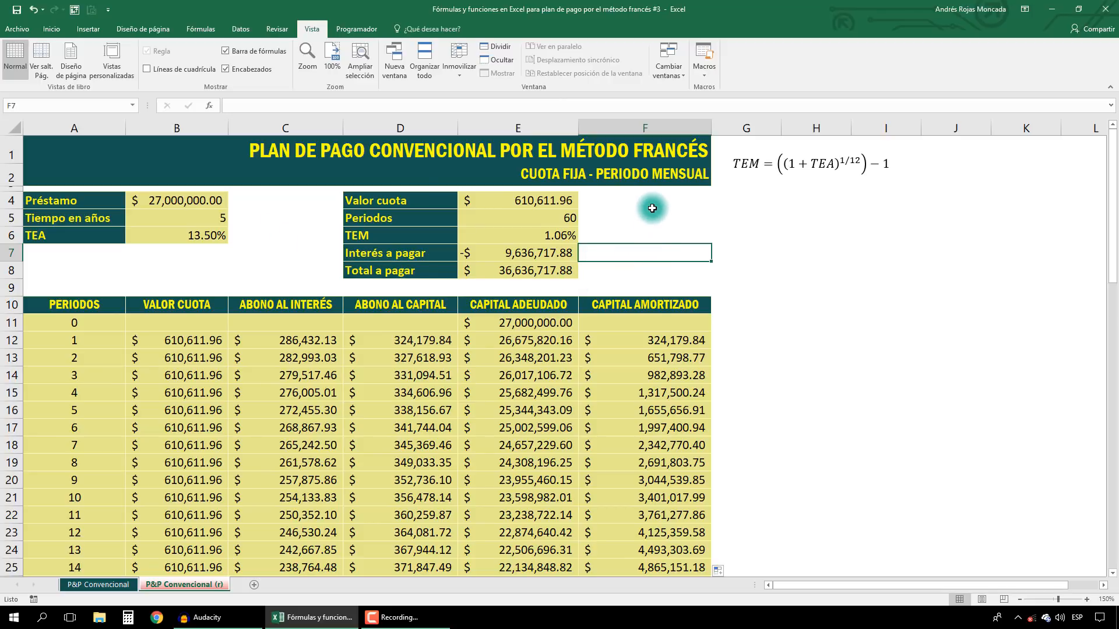
Cross-check the total interest in cell F7 by summing the ABONO AL INTERÉS column as a negative with =-SUMA(C12:C71).
{"action": "type", "text": "="}
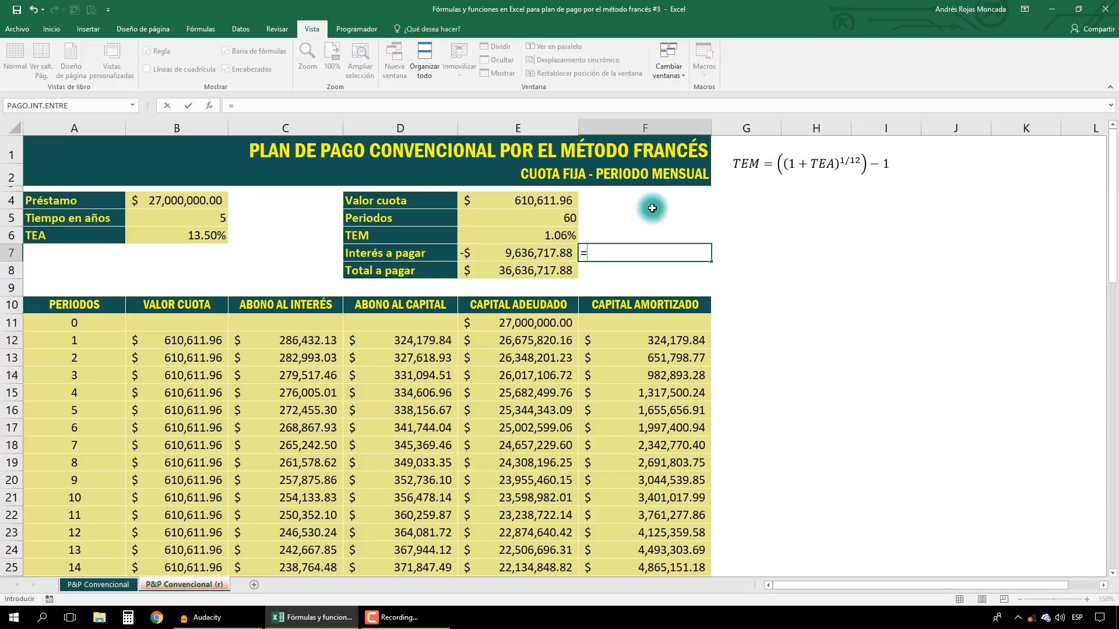
{"action": "type", "text": "-"}
{"action": "type", "text": "SUMA("}
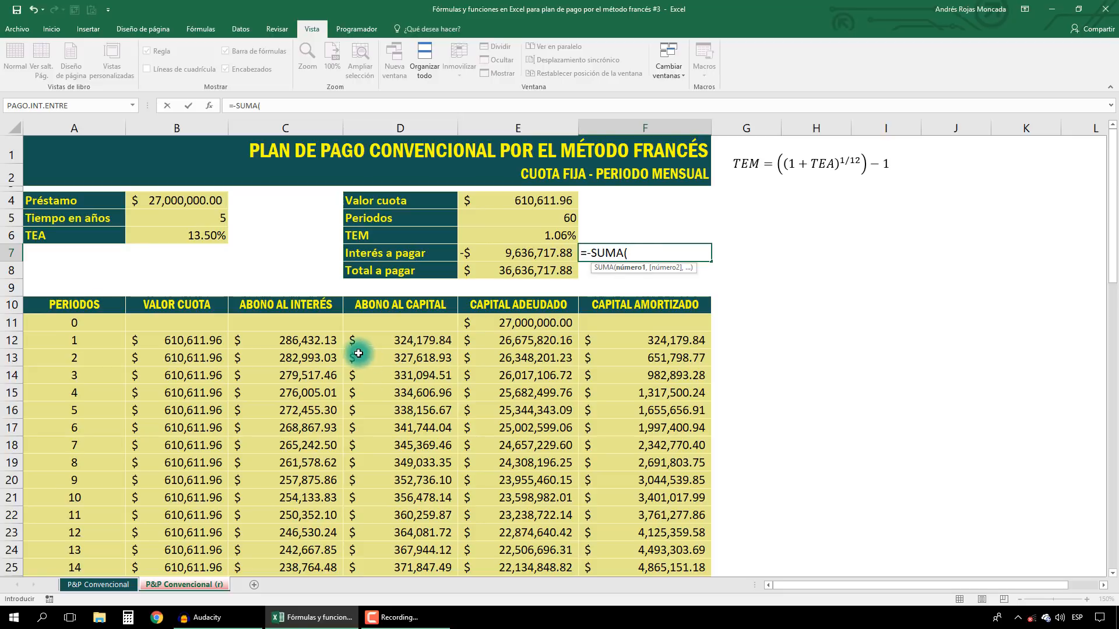
{"action": "left_click", "coordinate": [322, 341]}
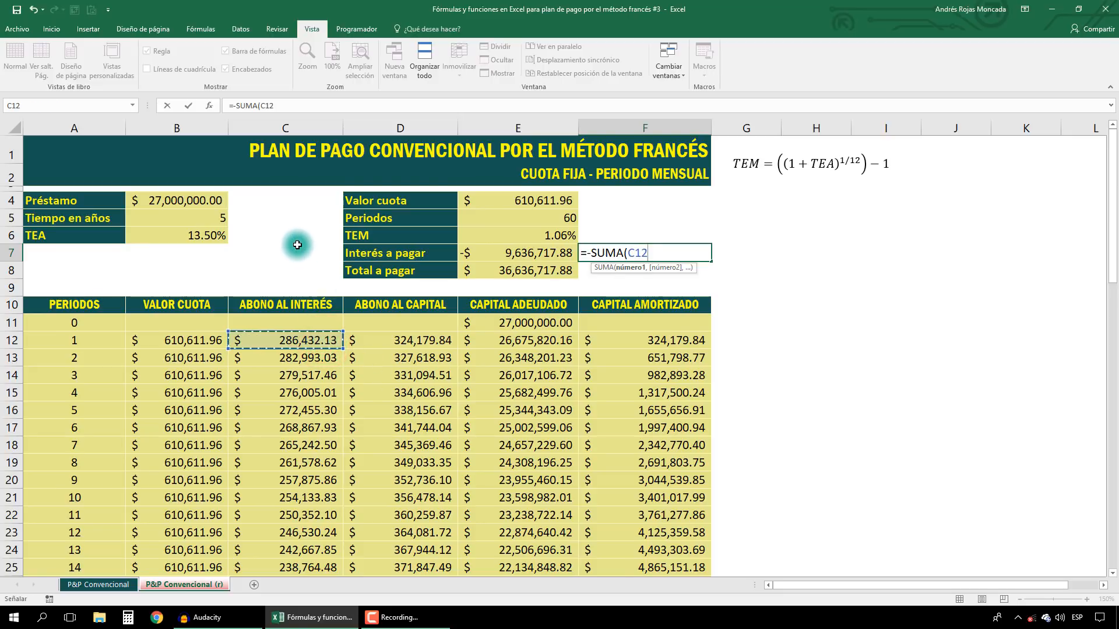
{"action": "key", "text": "ctrl+shift+Down"}
{"action": "key", "text": "ctrl+BackSpace"}
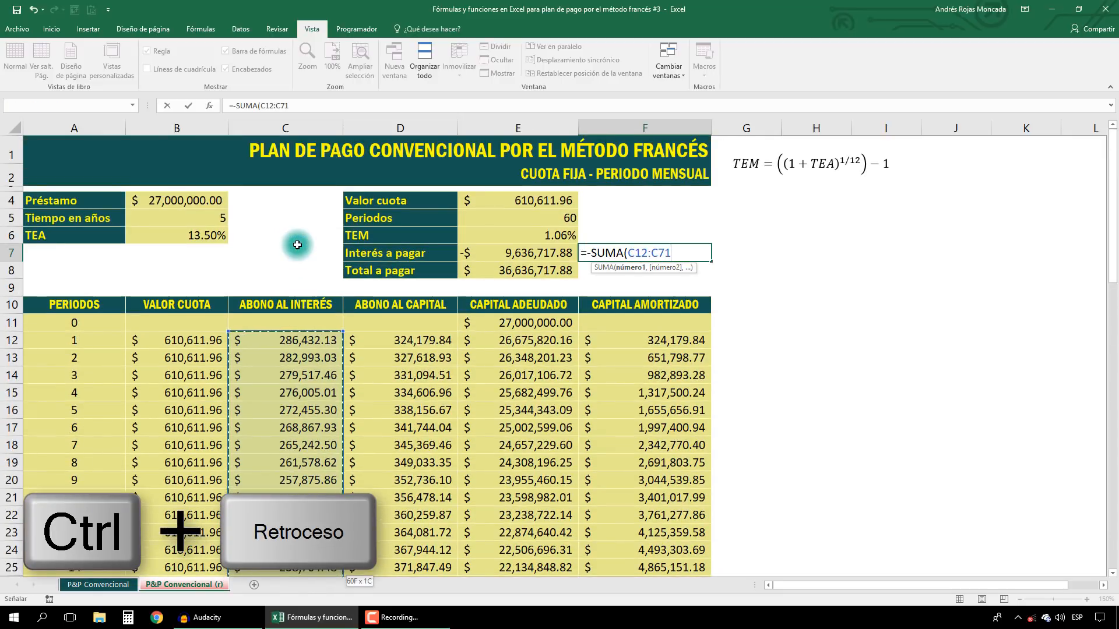
{"action": "type", "text": ")"}
{"action": "key", "text": "ctrl+Return"}
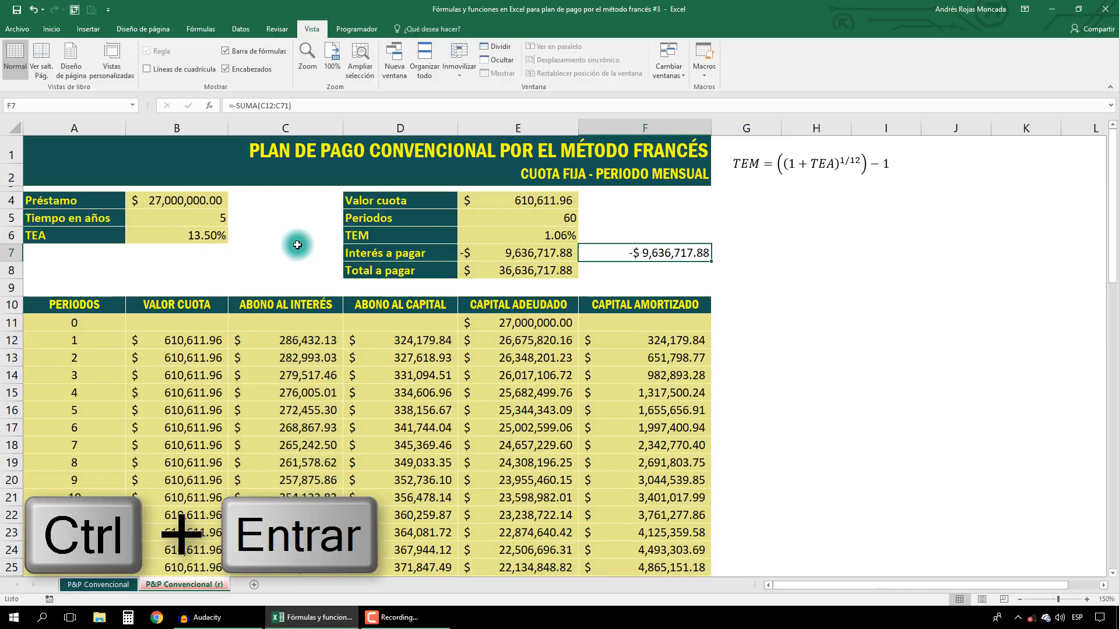